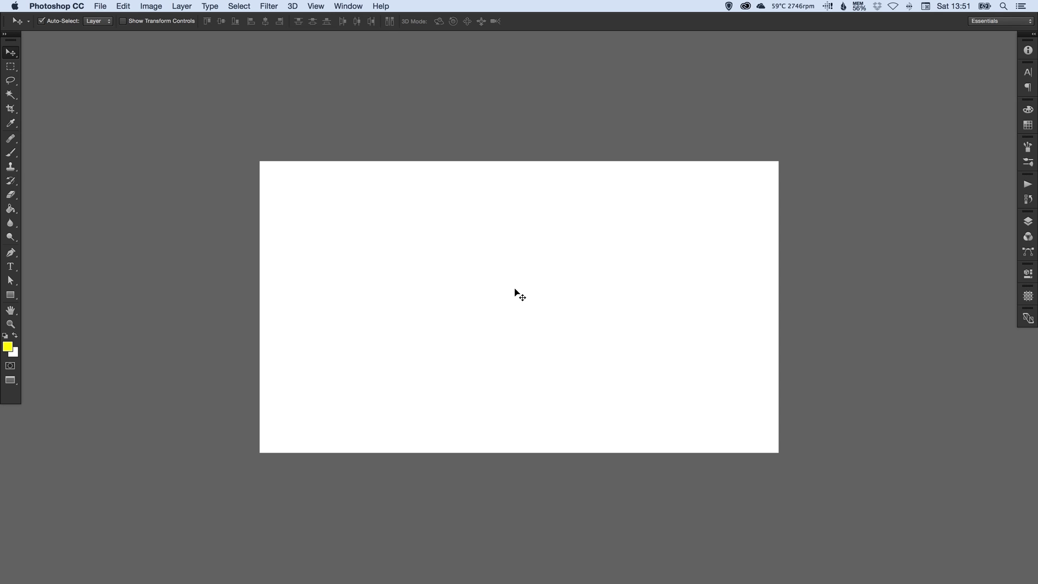
- Bring up the Layers panel showing the Background layer
key("b")
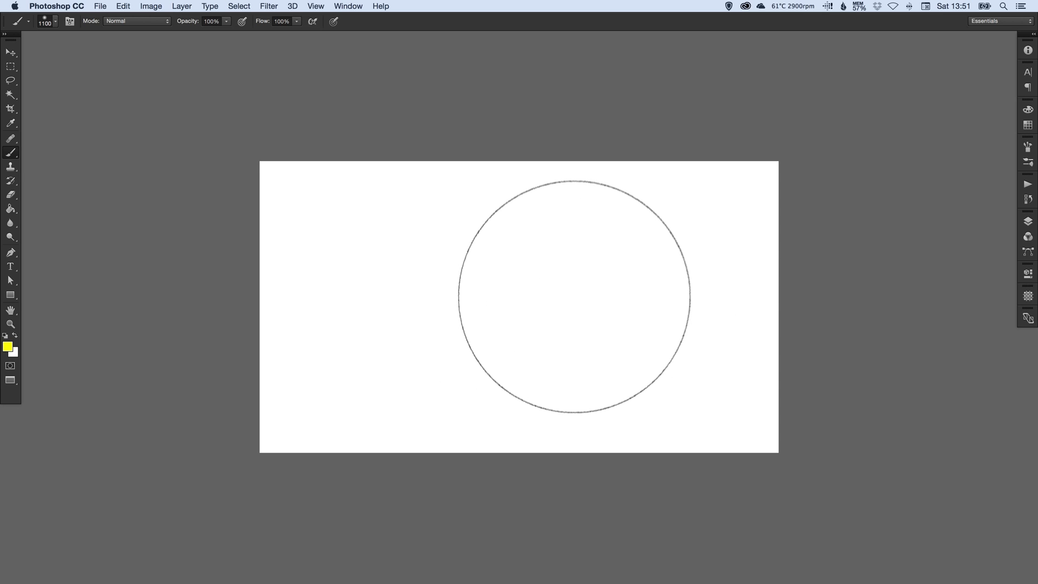
key("v")
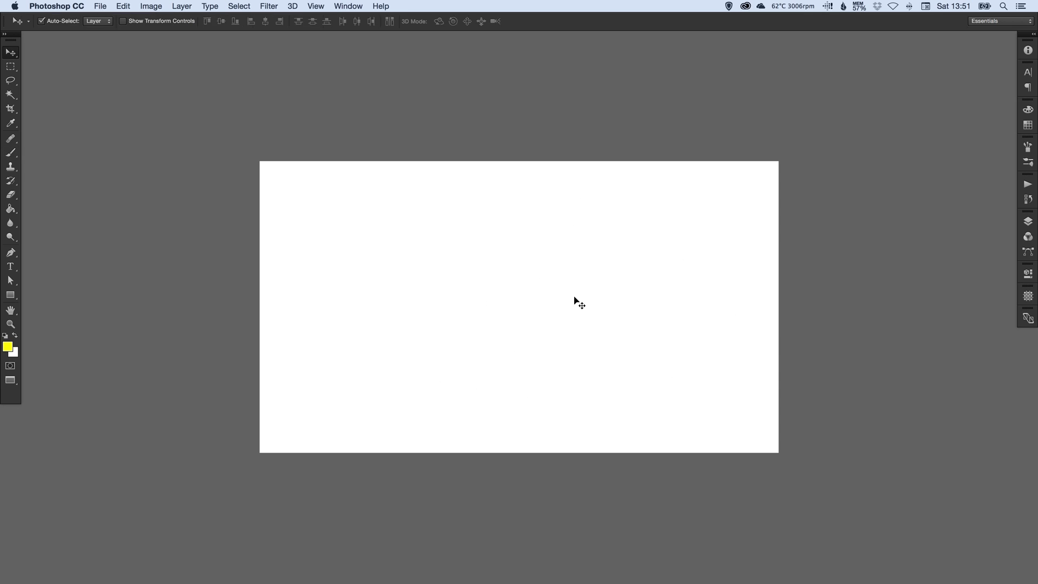
left_click(1029, 222)
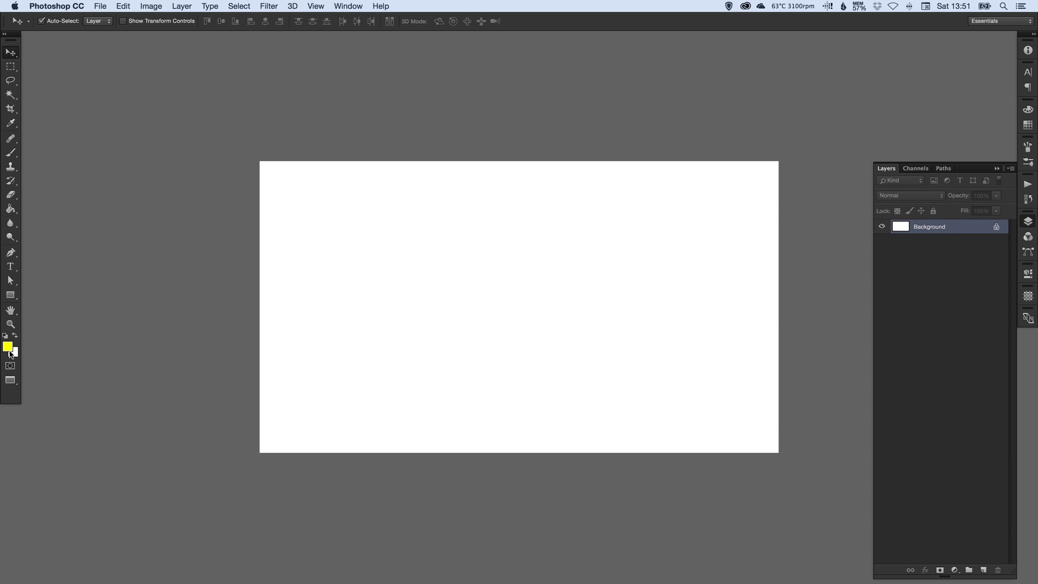
- Fill the white Background layer with solid yellow using the Paint Bucket
left_click(10, 209)
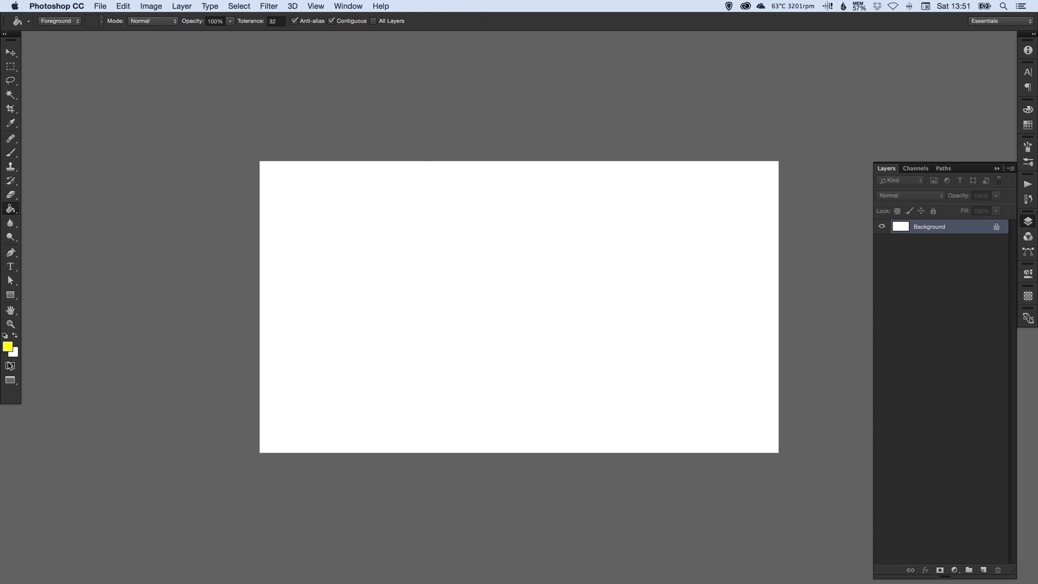
left_click(9, 348)
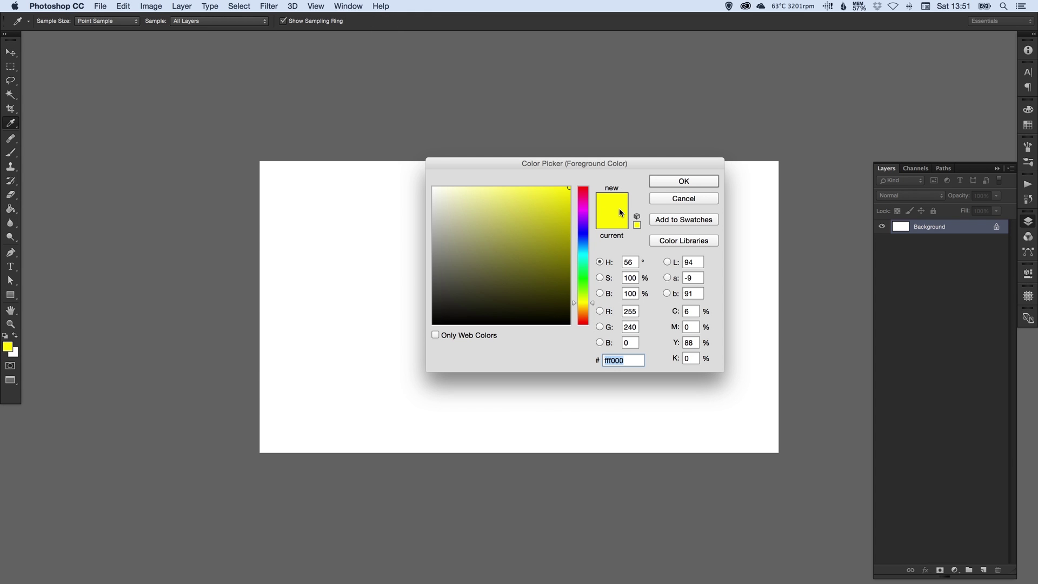
left_click(684, 181)
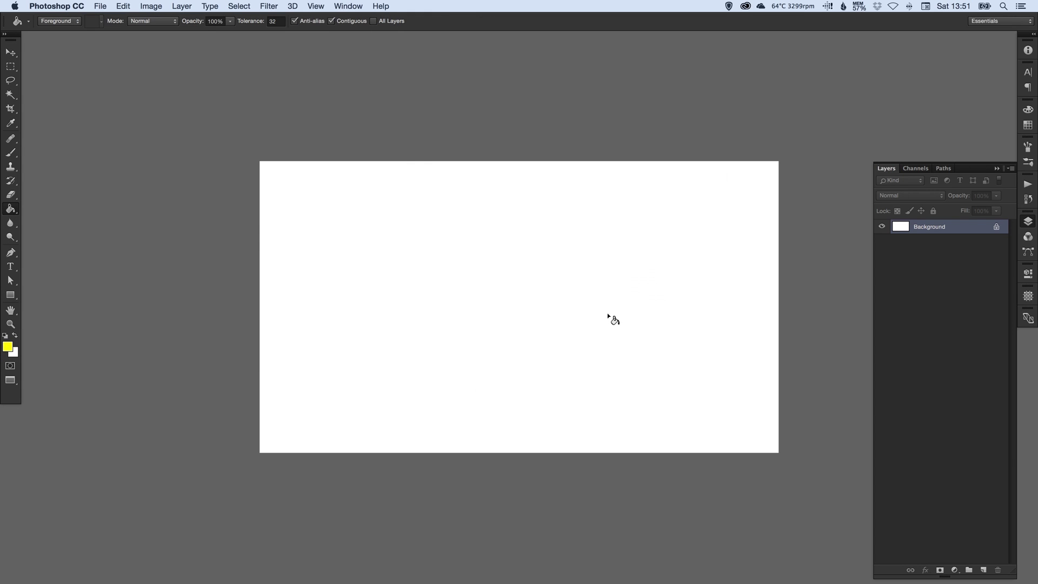
left_click(509, 307)
key("v")
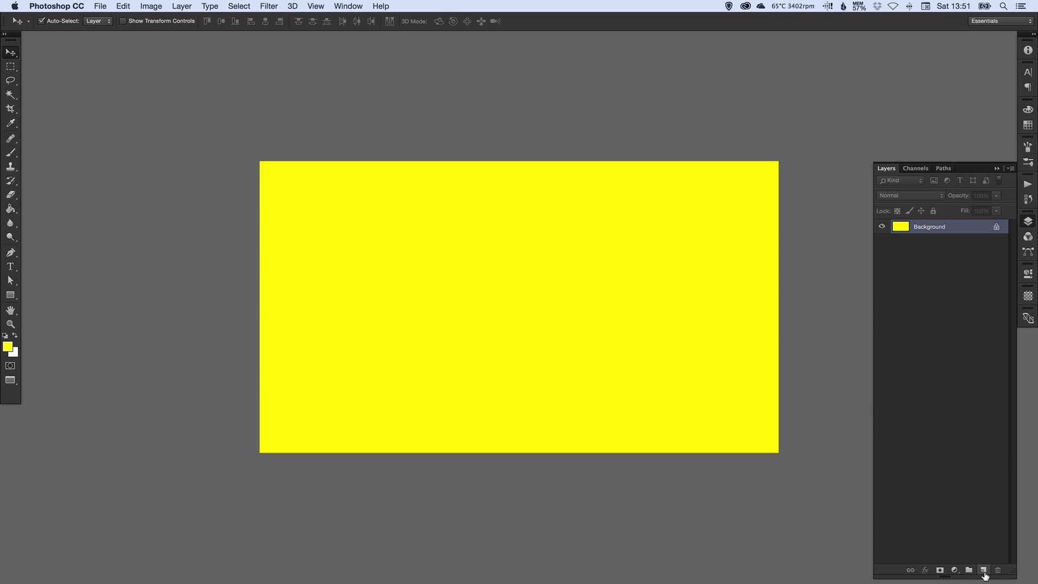
- On a new Layer 1, paint a soft 1100 px green brush dab at the lower left
left_click(984, 570)
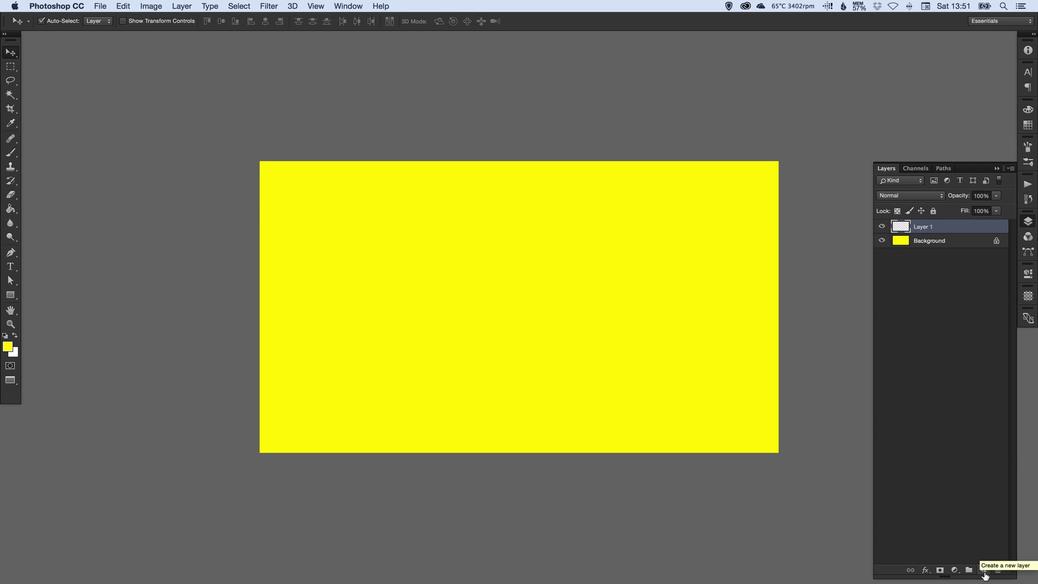
left_click(8, 347)
left_click_drag(587, 301, 579, 287)
left_click(684, 181)
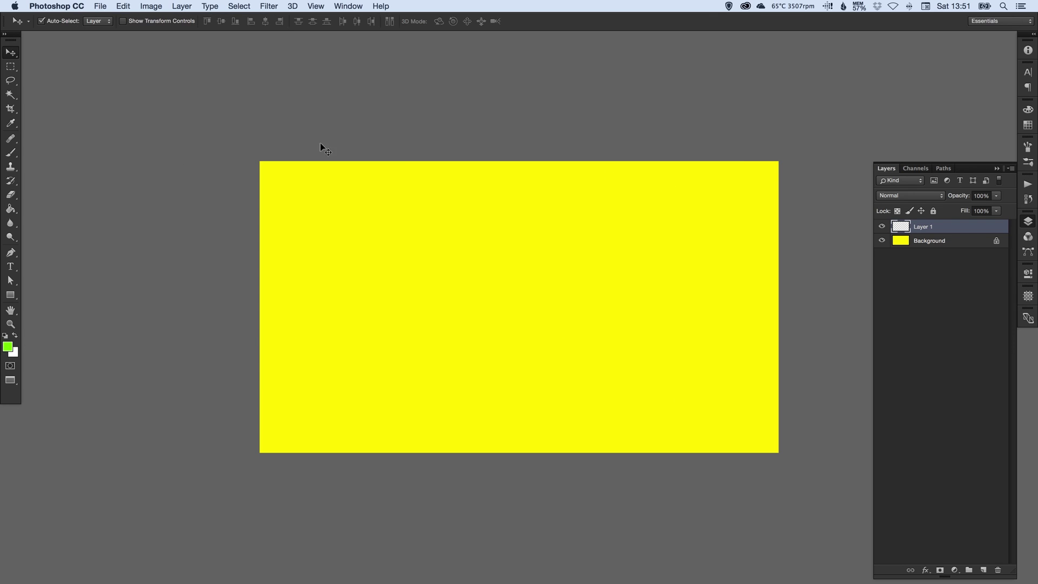
left_click(11, 154)
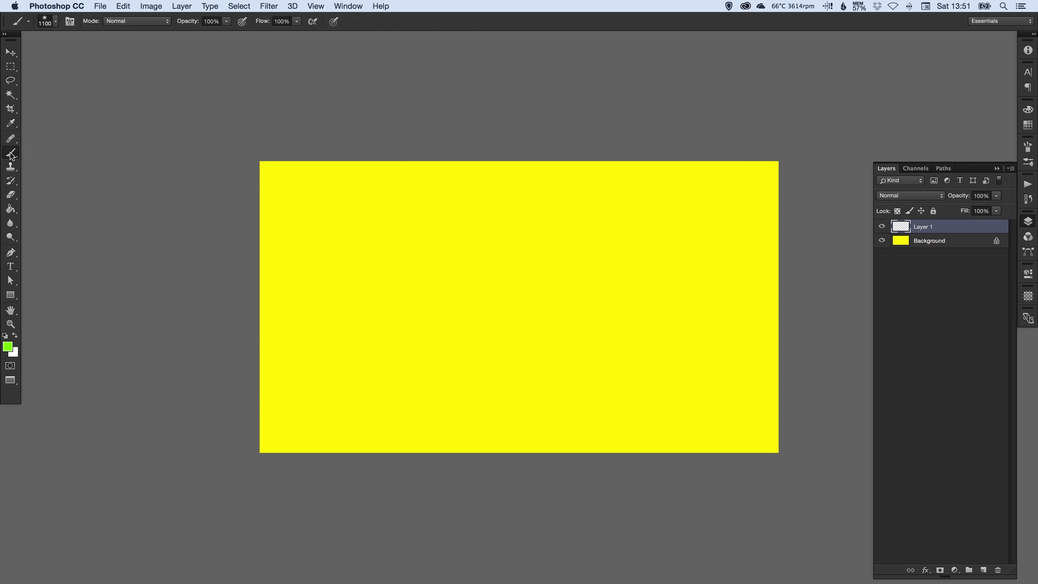
left_click(49, 21)
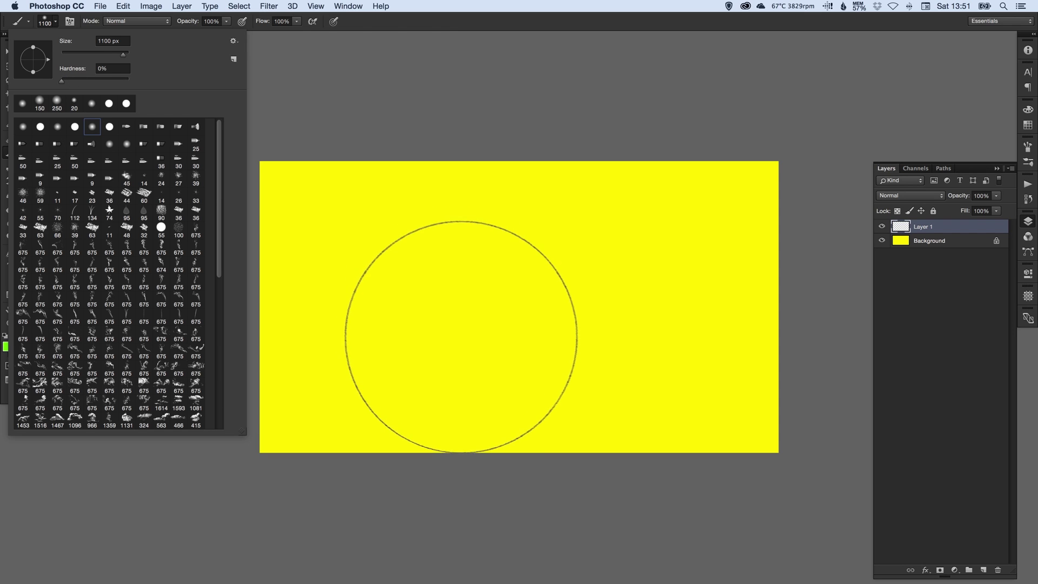
left_click(492, 314)
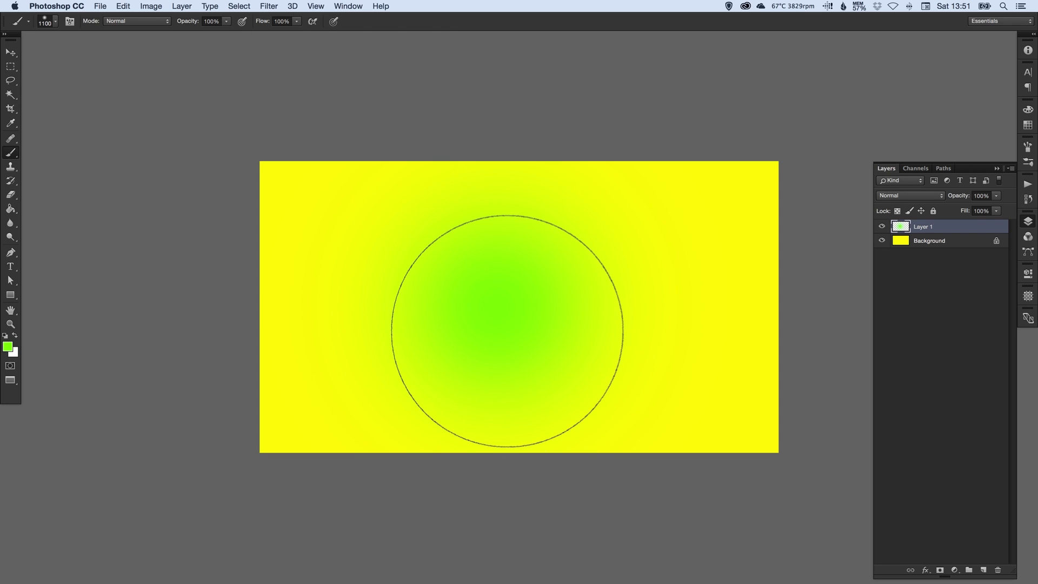
key("super+z")
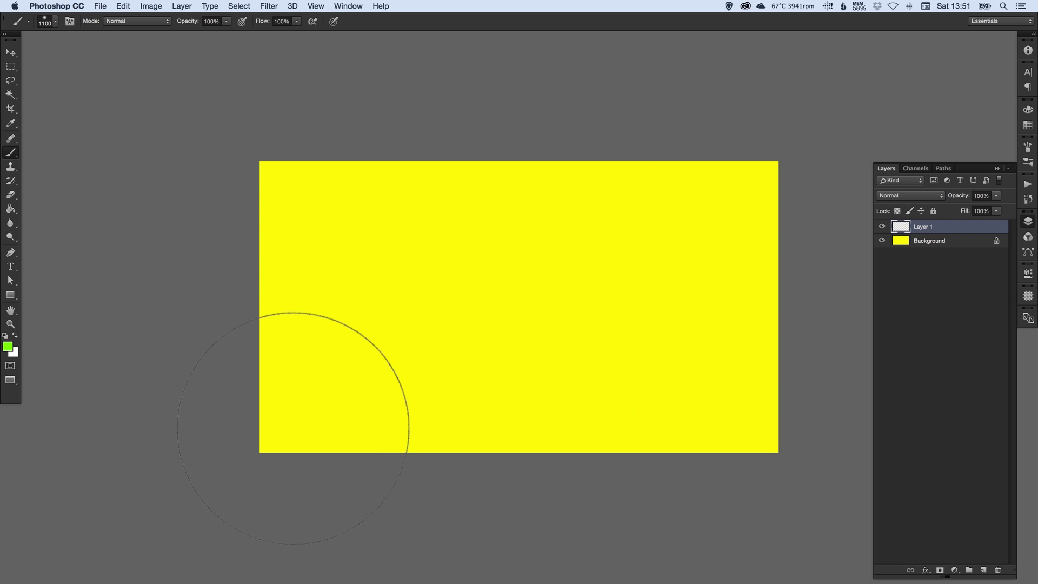
left_click(289, 427)
- Rotate the green patch about 14° and lower Layer 1's opacity to 69%
key("v")
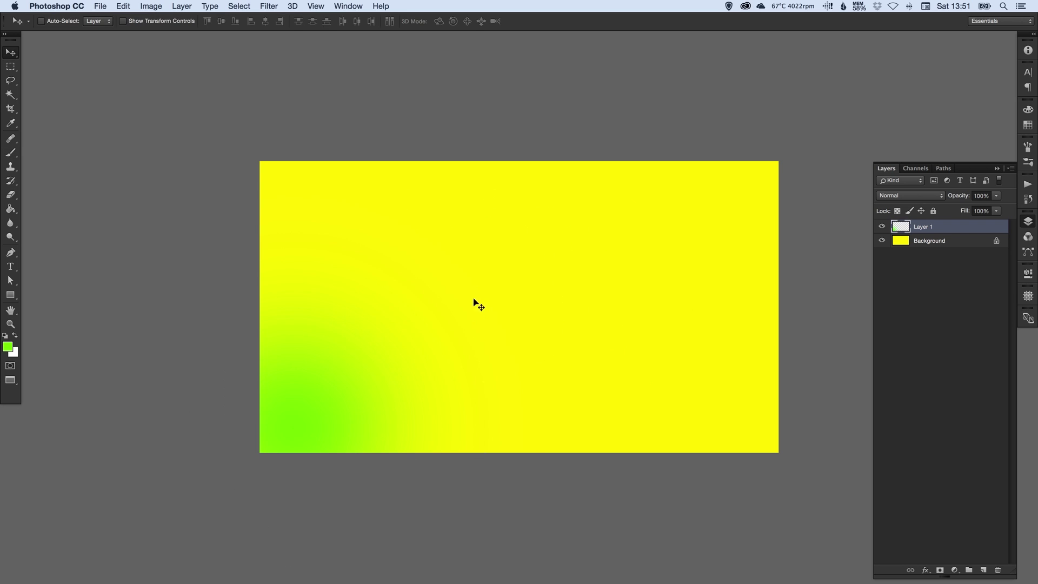
key("super+t")
left_click_drag(445, 158, 471, 205)
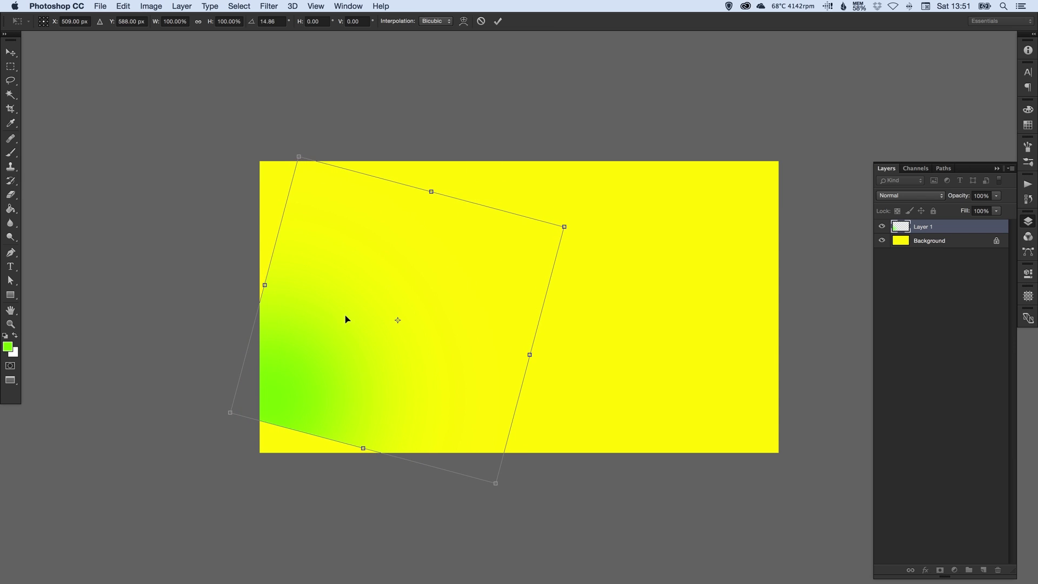
key("Return")
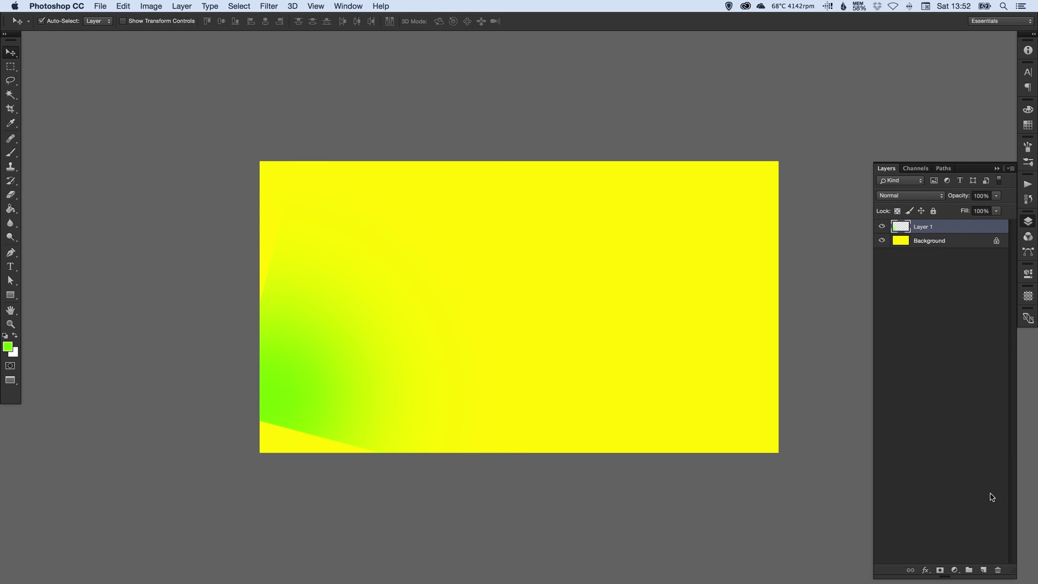
left_click(996, 198)
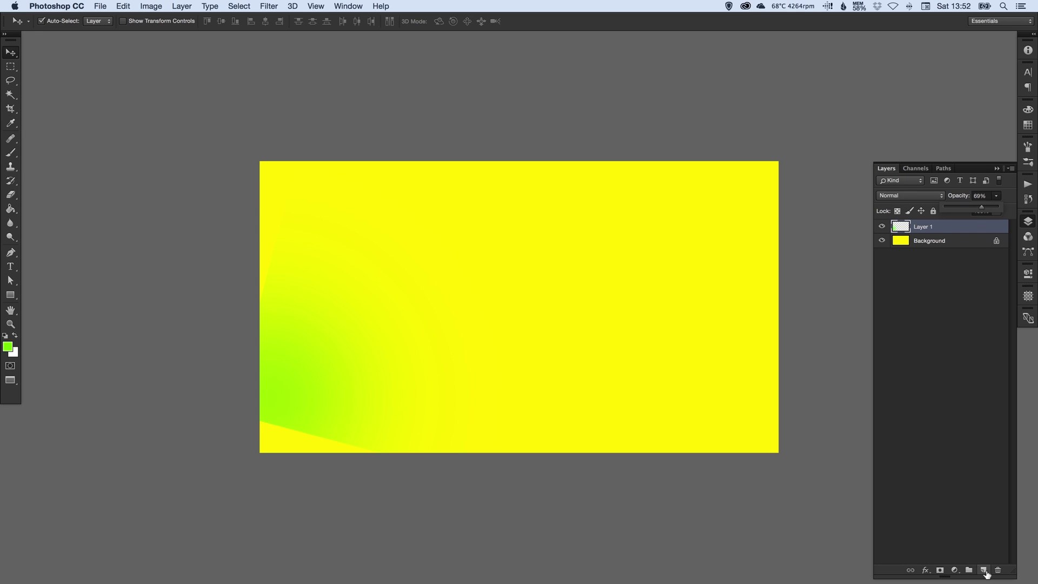
- On a new Layer 2, paint a large soft teal dab at the upper right
left_click(983, 570)
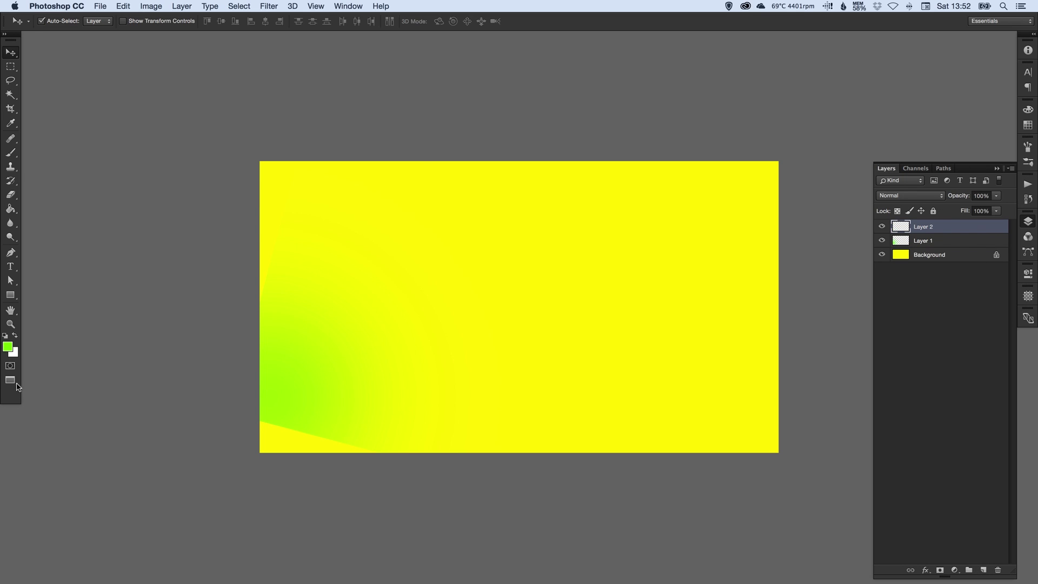
left_click(8, 346)
left_click_drag(583, 272, 583, 267)
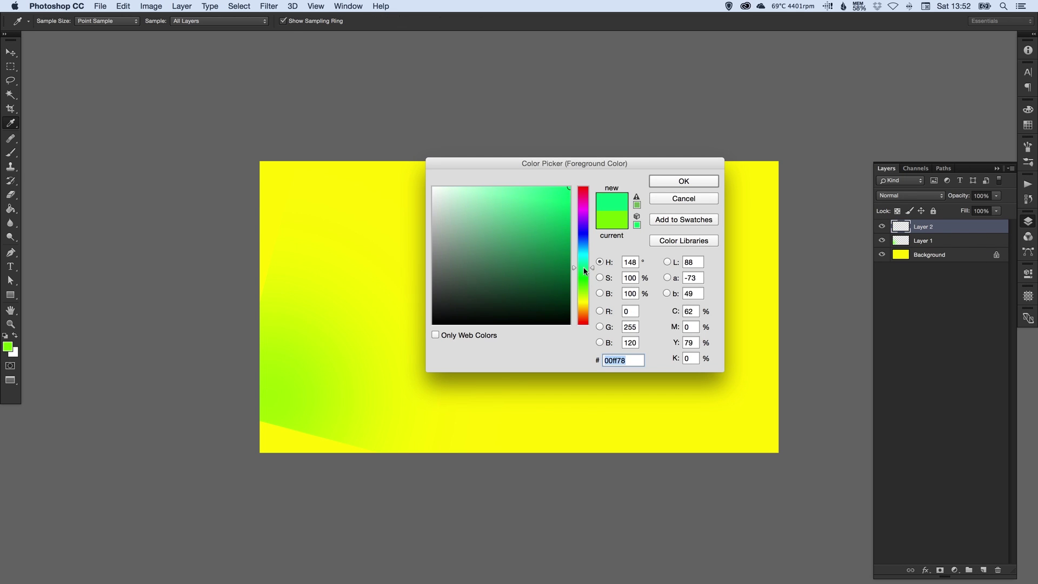
left_click(684, 181)
key("b")
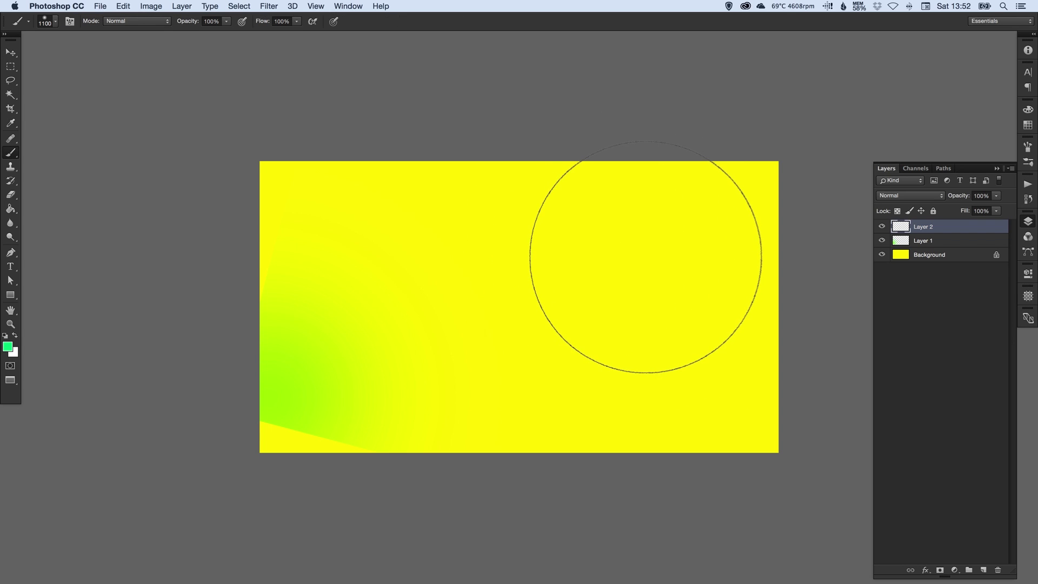
key("bracketright")
key("bracketright")
key("bracketright")
key("bracketright")
key("bracketright")
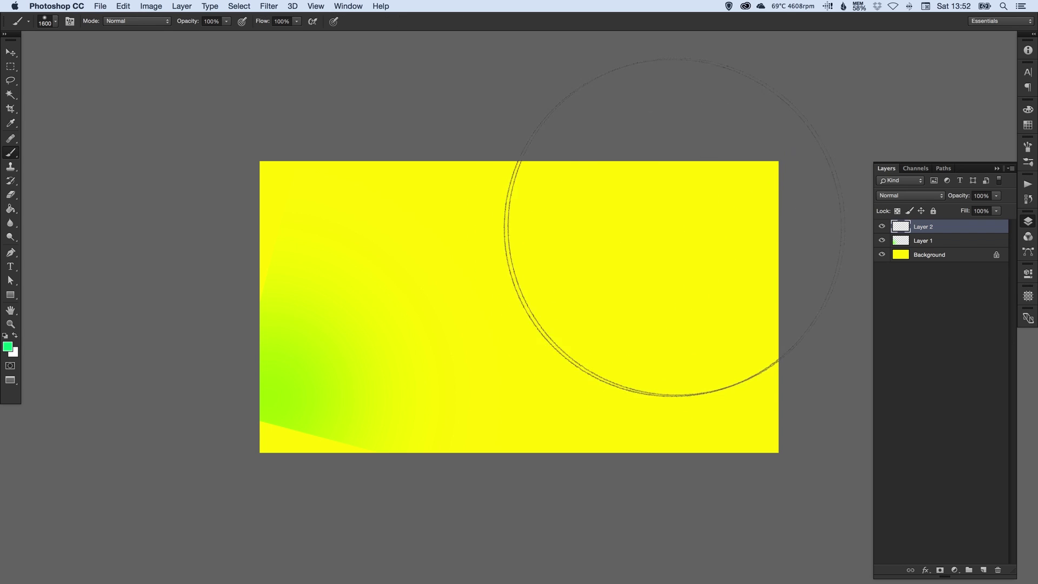
left_click(681, 223)
- Rotate the teal patch about 11° clockwise
key("super+t")
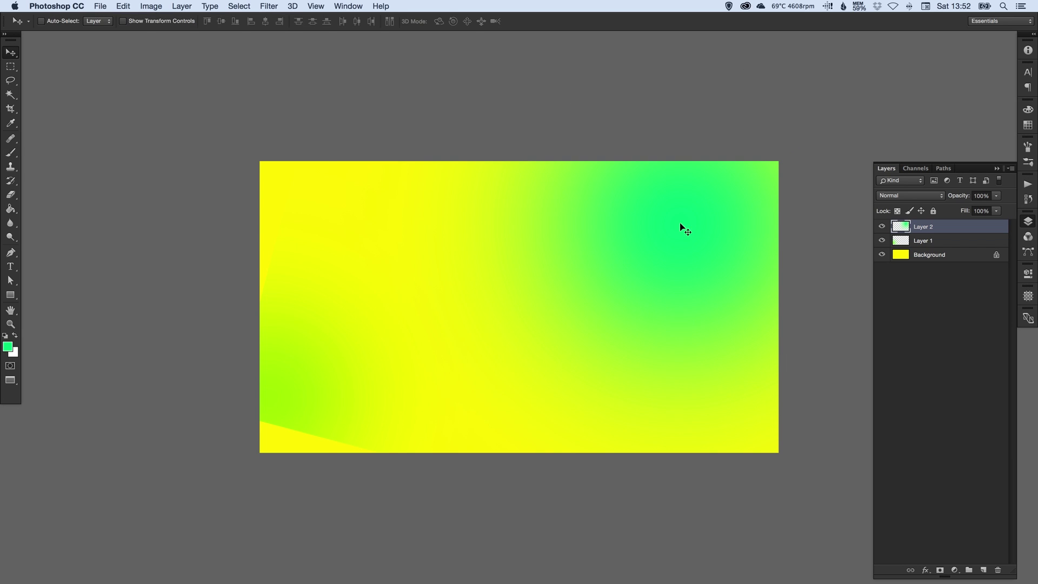
left_click_drag(489, 130, 525, 121)
key("Return")
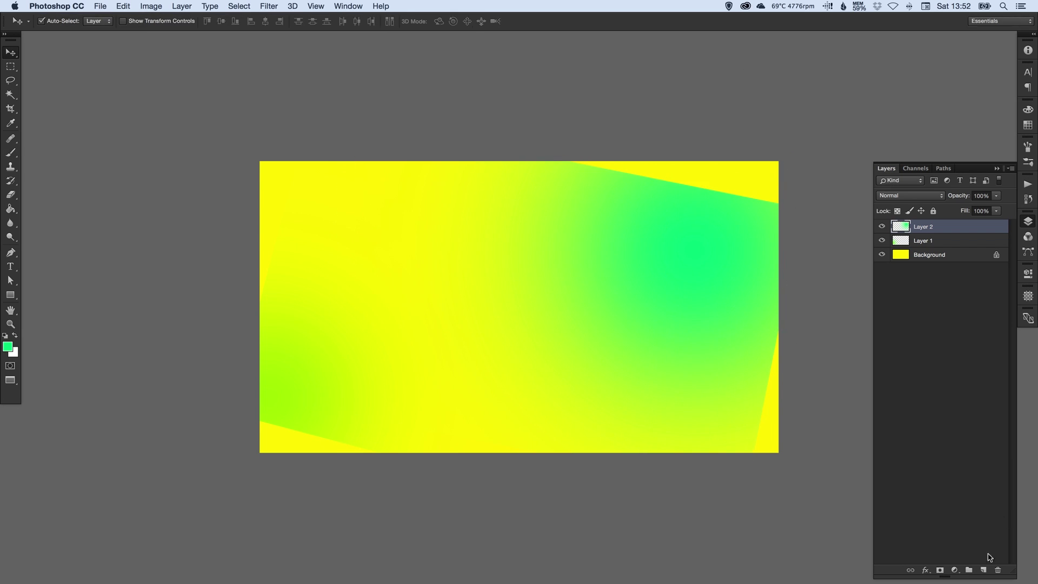
- On a new Layer 3, paint a soft cyan dab at the upper left
left_click(984, 570)
key("b")
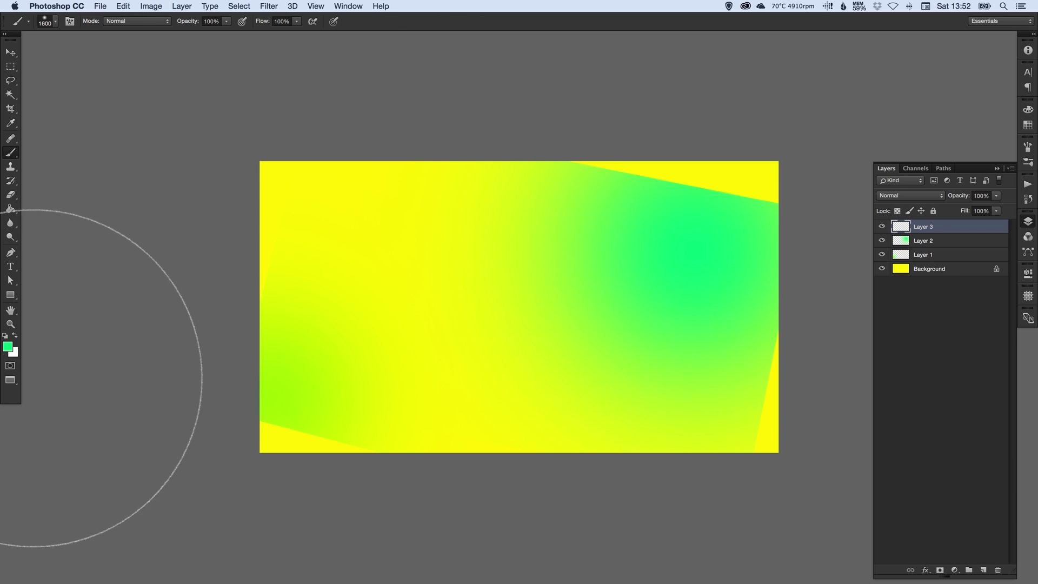
left_click(9, 346)
left_click(586, 258)
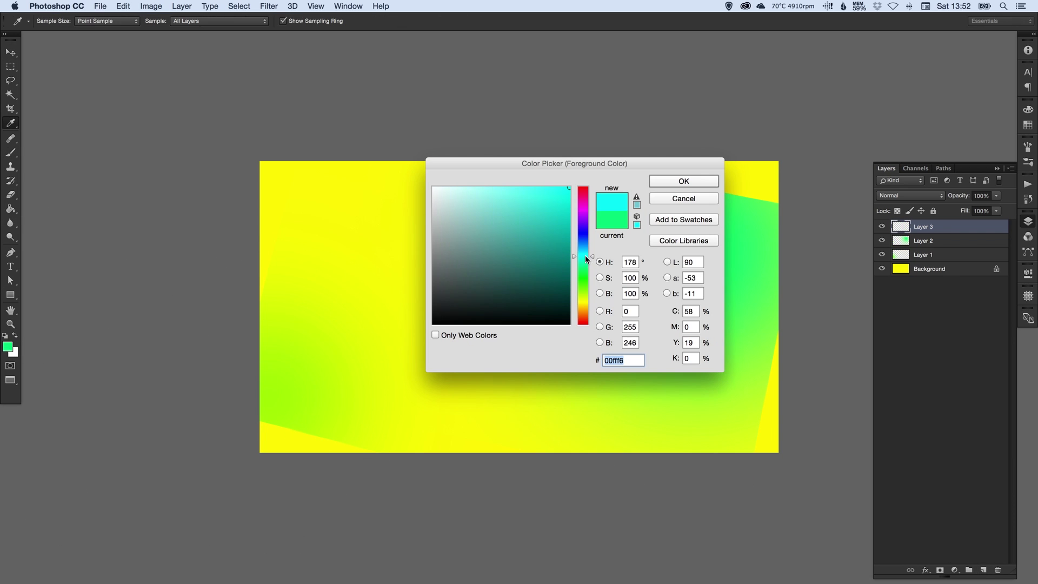
left_click(683, 181)
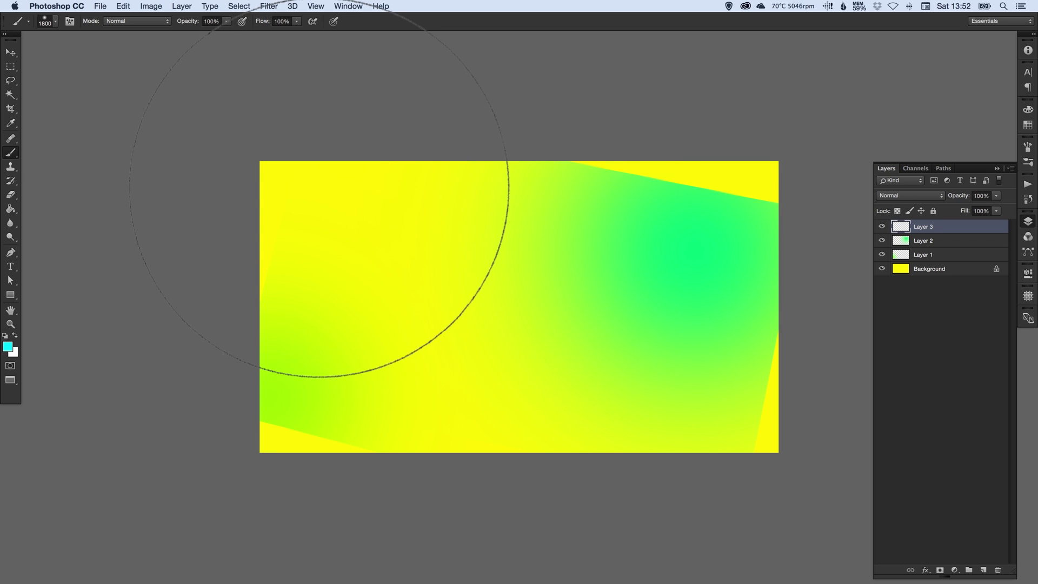
left_click(335, 206)
- Rotate the cyan patch about 19° counter-clockwise, set it to 70% opacity, and select Layer 2
key("super+t")
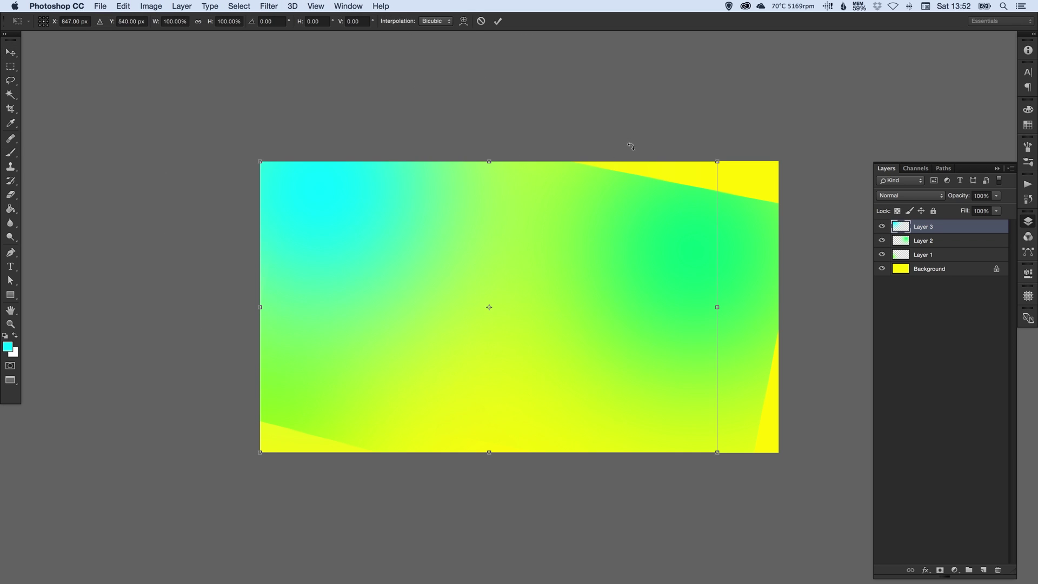
left_click_drag(631, 146, 558, 128)
key("v")
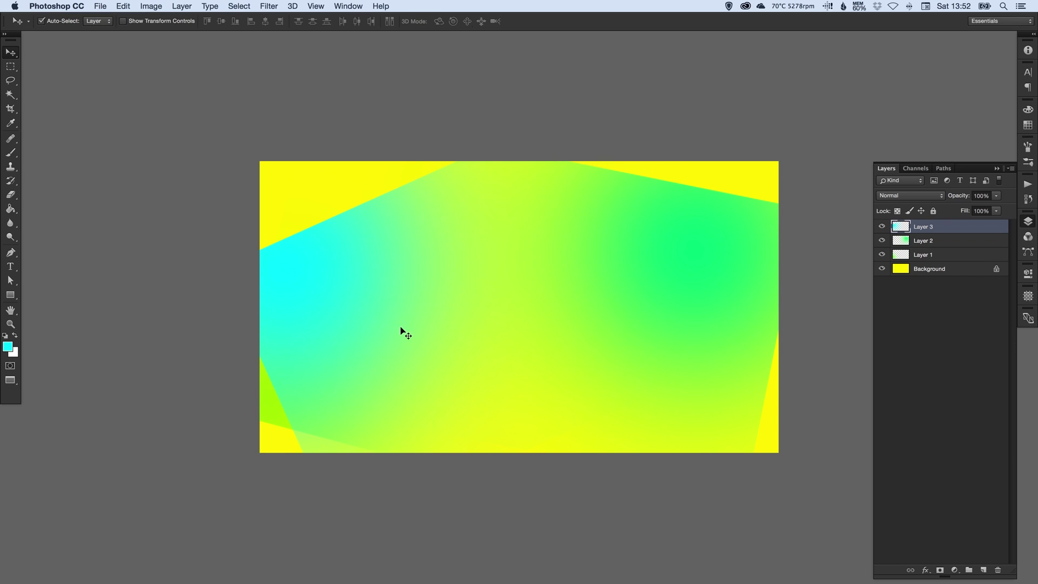
key("7")
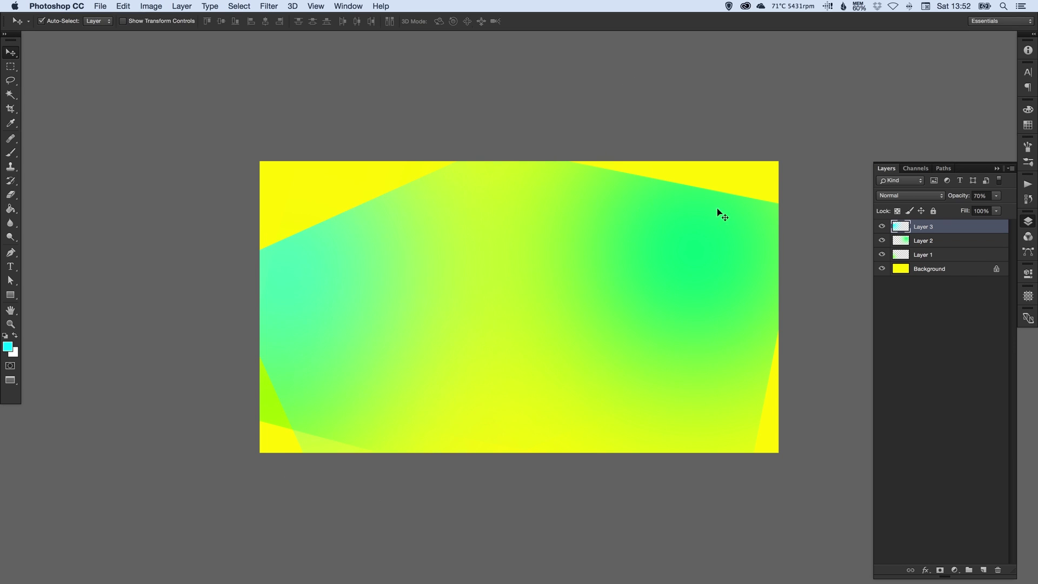
left_click(745, 210)
- Fade Layer 2 to 60%, then paint a large soft ff0048 pink-red patch on new Layer 4
key("6")
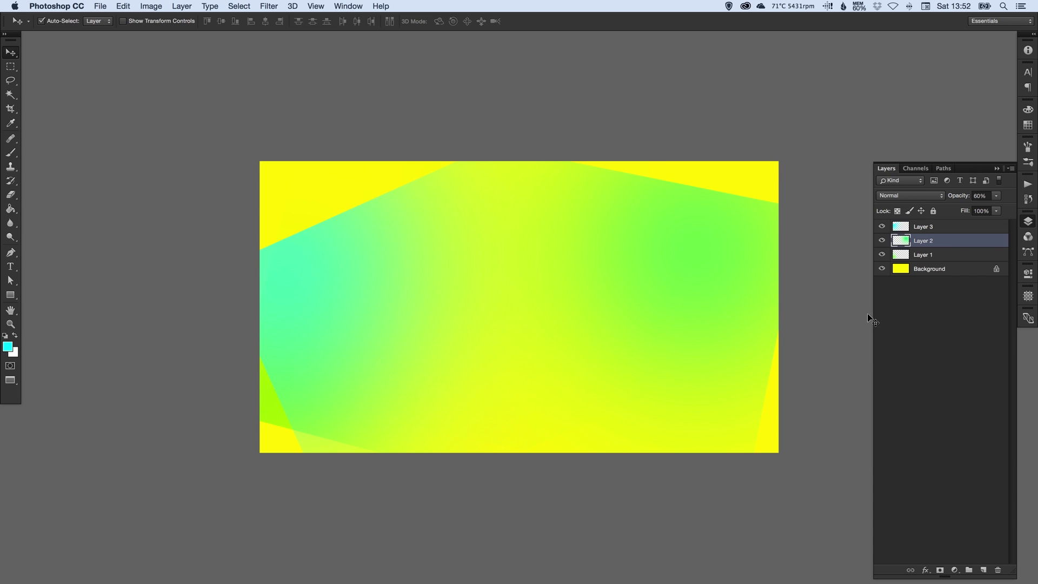
left_click(983, 571)
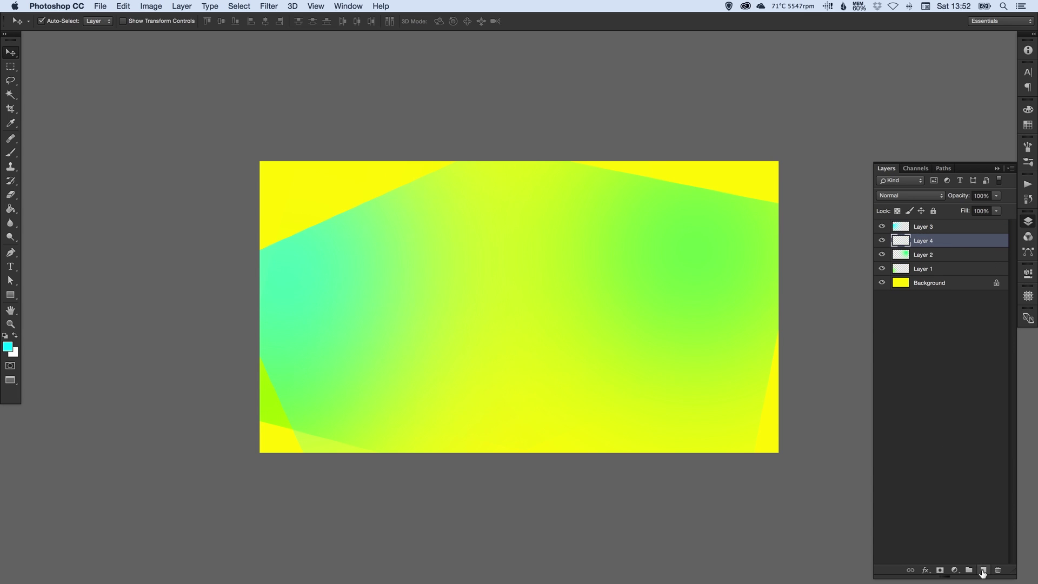
left_click(7, 346)
left_click(583, 195)
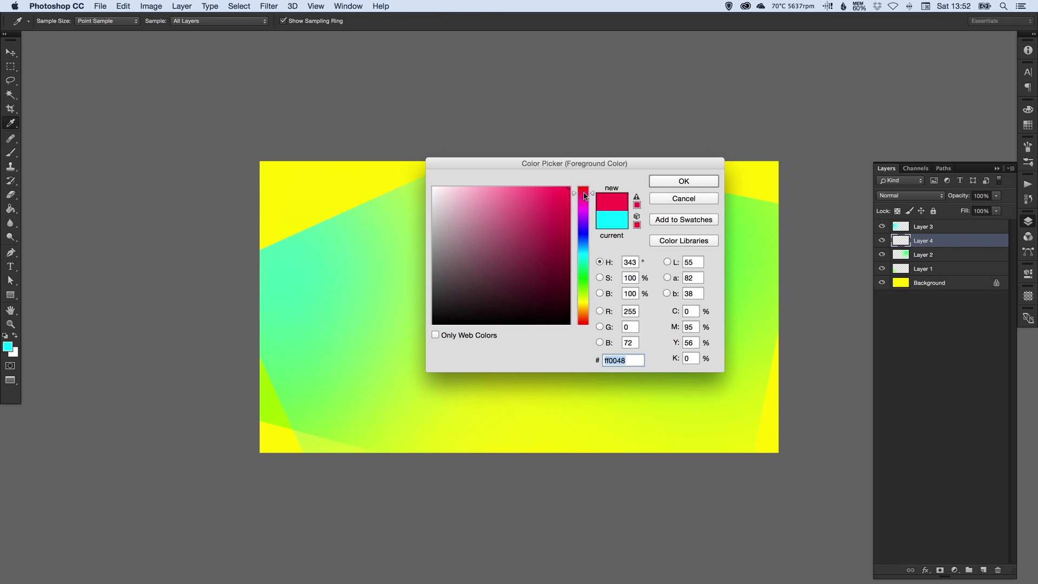
left_click(706, 183)
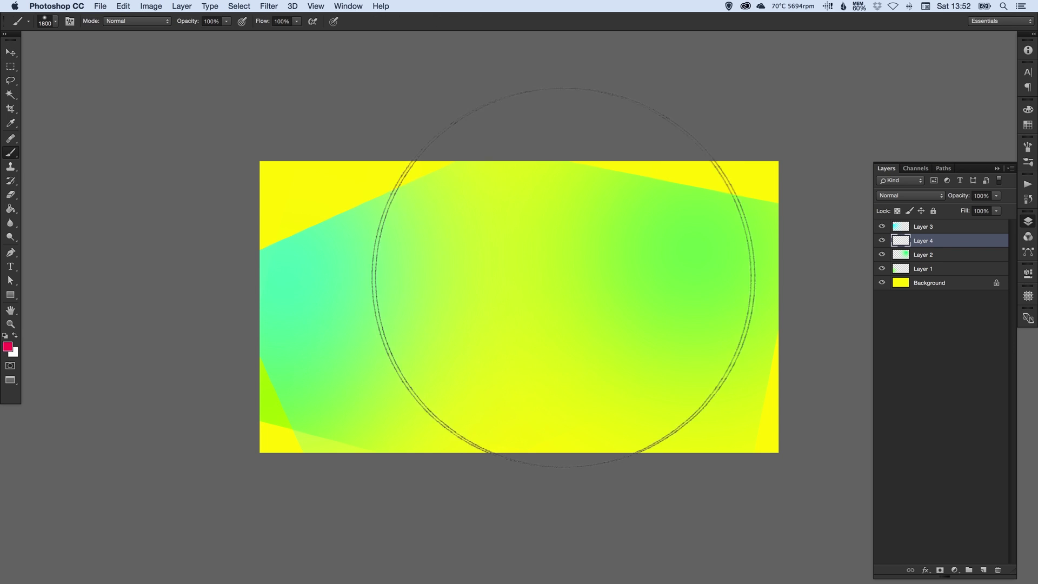
left_click(597, 246)
- Rotate the pink-red patch about 53° and fade Layer 4 to 24% opacity
key("v")
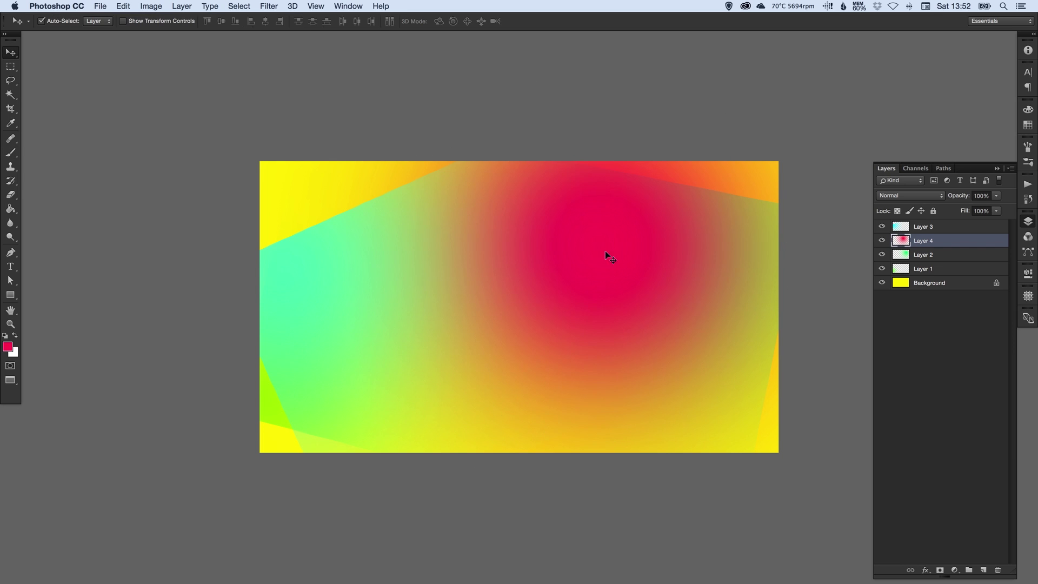
key("ctrl+t")
left_click_drag(764, 157, 773, 304)
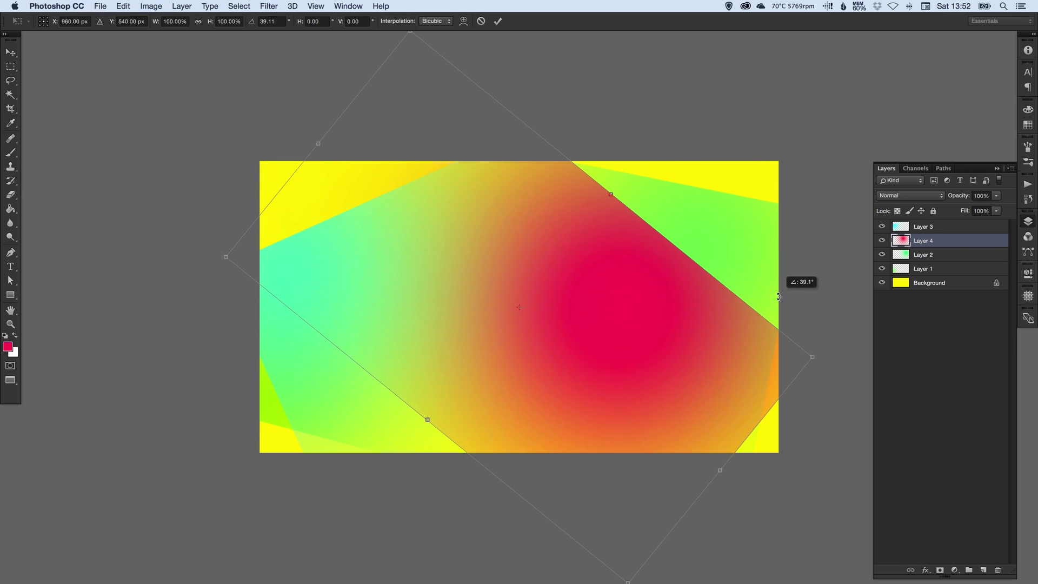
double_click(594, 326)
left_click(998, 196)
left_click_drag(987, 207, 953, 210)
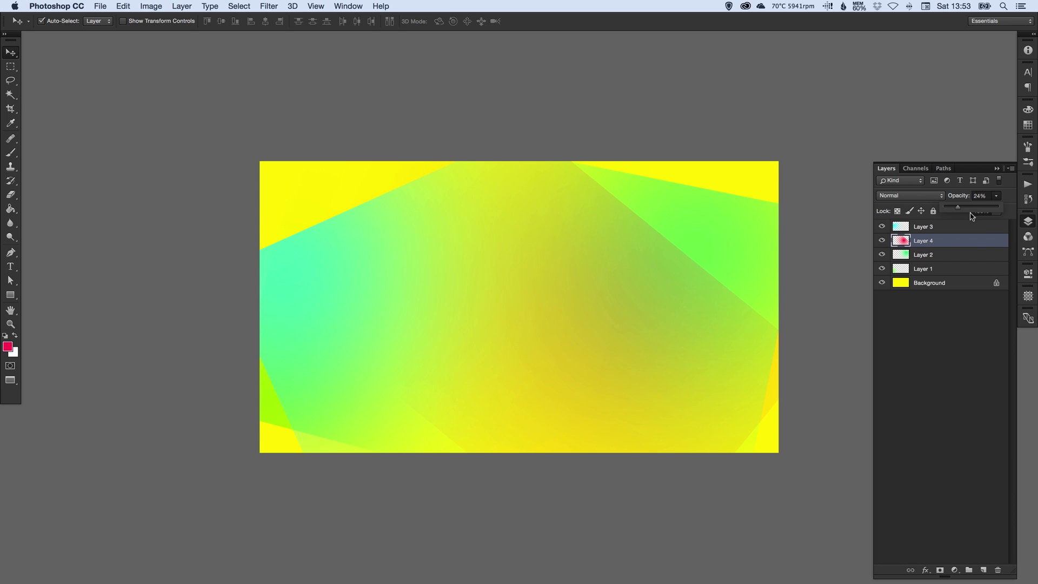
- On new Layer 5, paint soft ffc000 orange patches bottom-left, top centre and bottom-right with a 1200 px brush
left_click(983, 570)
key("b")
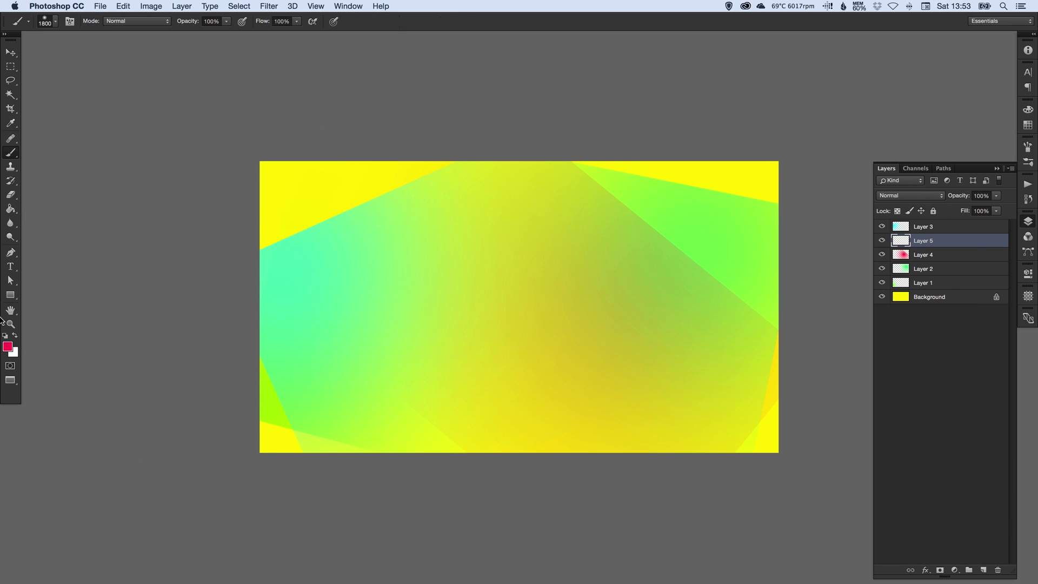
left_click(5, 350)
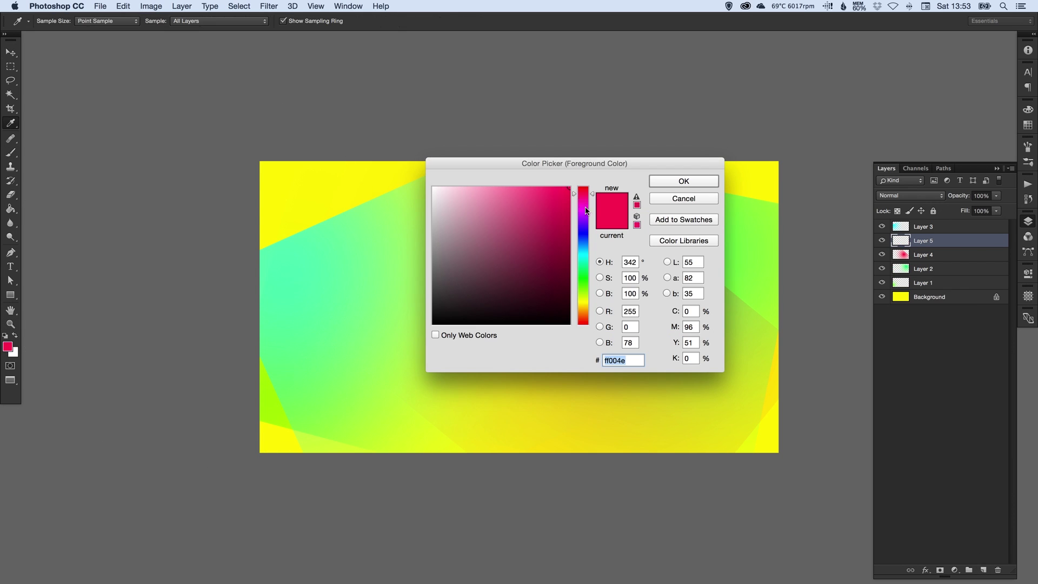
left_click_drag(586, 211, 583, 311)
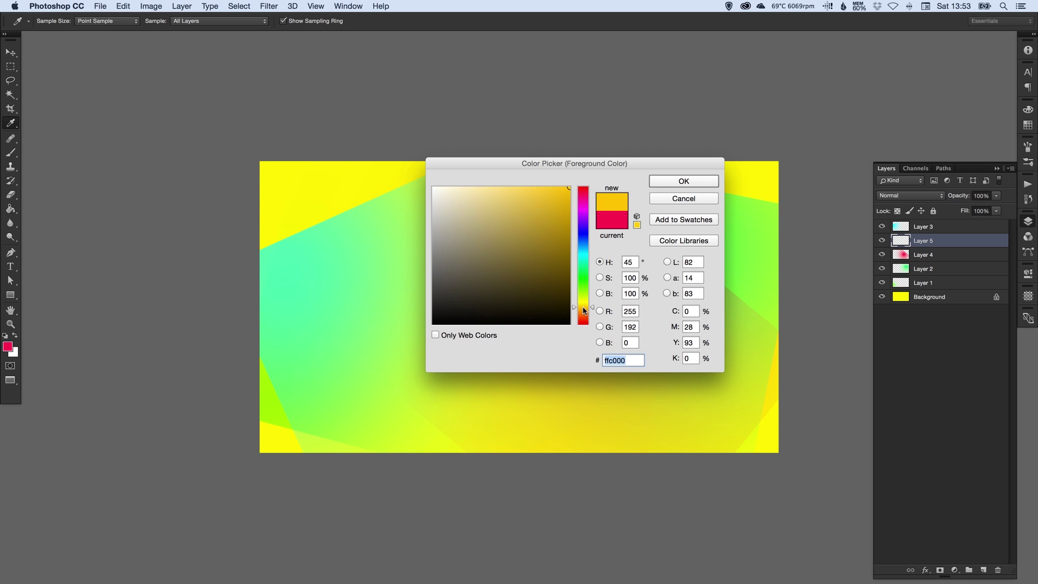
left_click(684, 181)
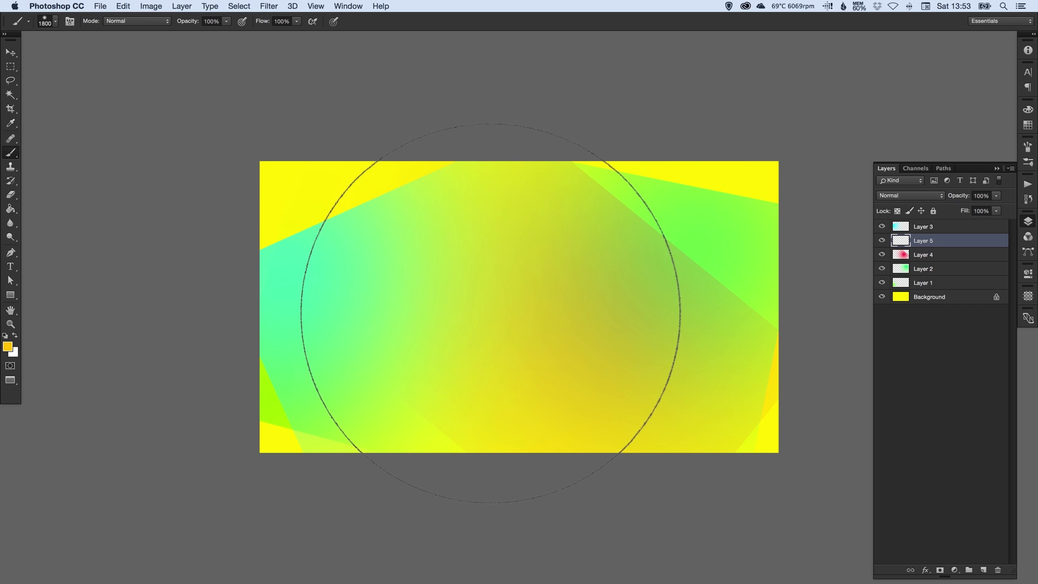
key("bracketleft")
key("bracketleft")
key("bracketleft")
key("bracketleft")
key("bracketleft")
key("bracketleft")
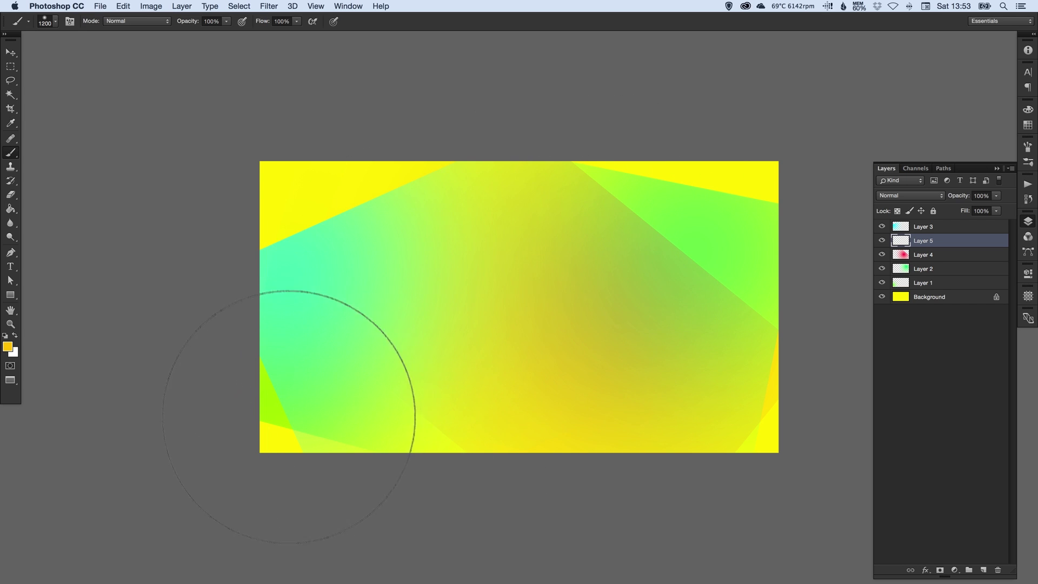
left_click(266, 428)
left_click(524, 217)
left_click(709, 417)
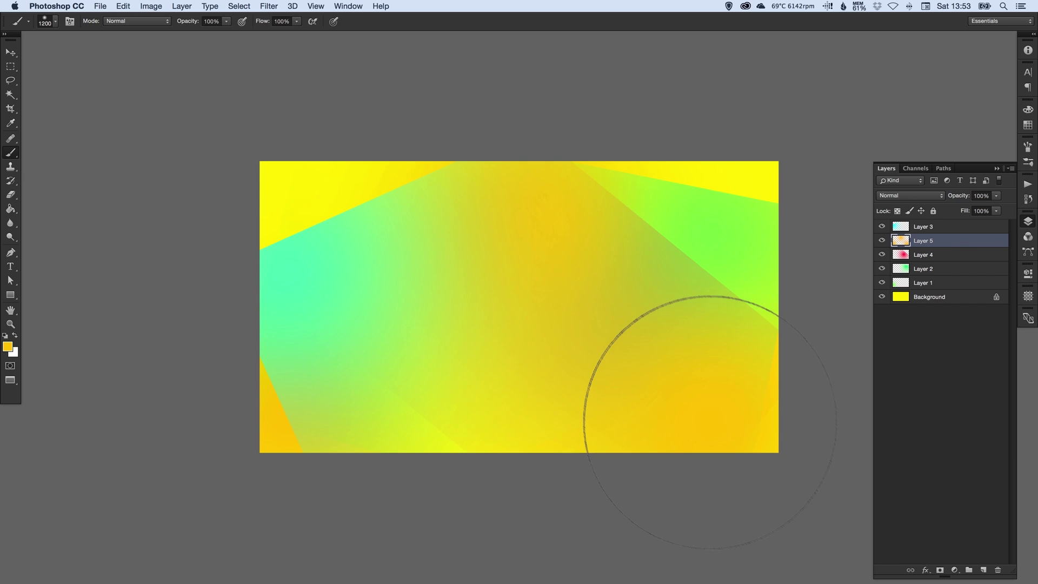
- Rotate Layer 5's orange patches about 99° and add an empty Layer 6 above
key("v")
key("ctrl+t")
left_click_drag(677, 108, 641, 476)
key("Return")
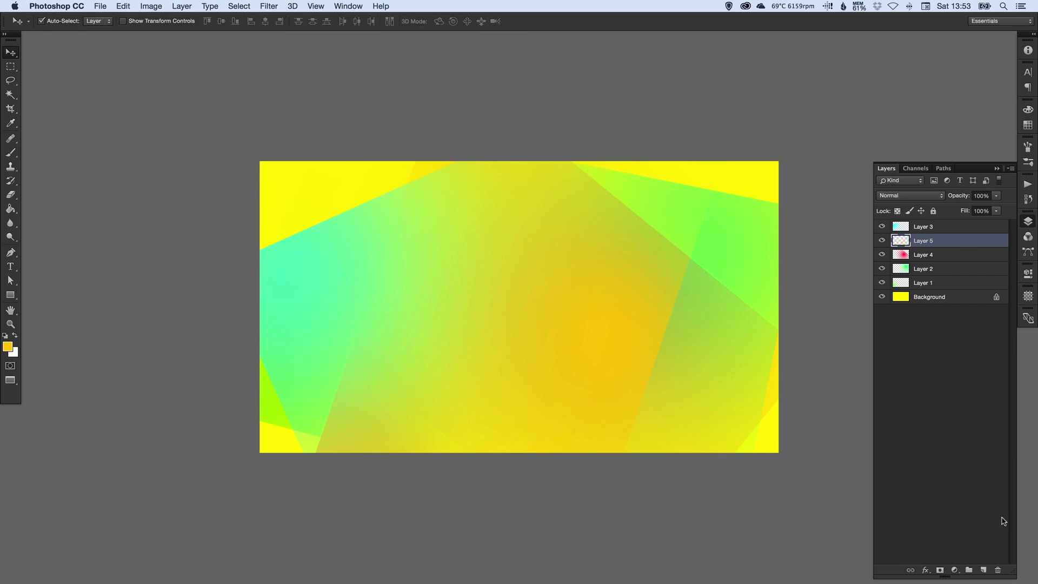
left_click(984, 570)
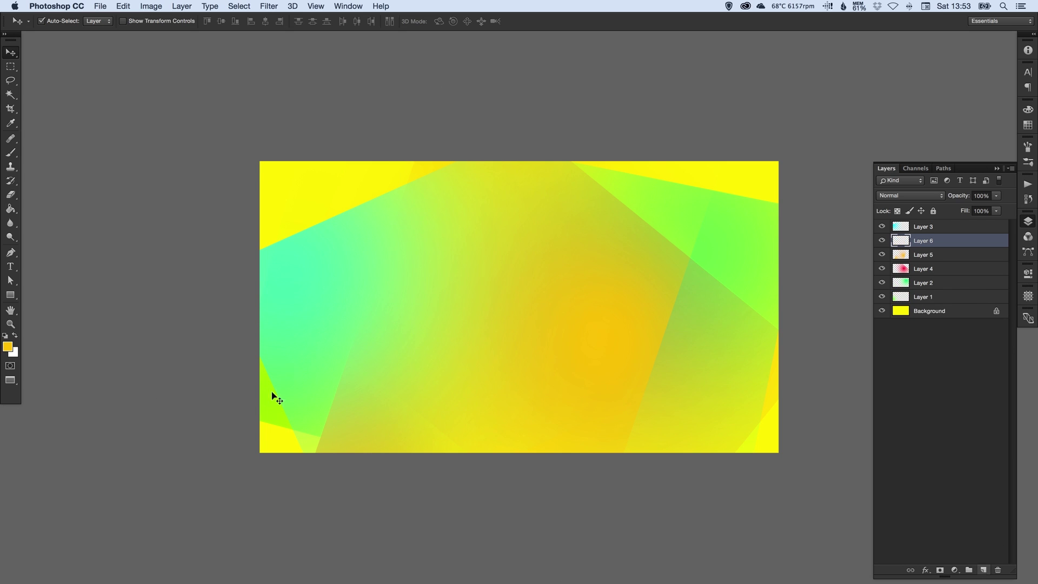
- Paint a large soft 0078ff blue patch on Layer 6 with a 2000 px brush
left_click(8, 347)
left_click(584, 240)
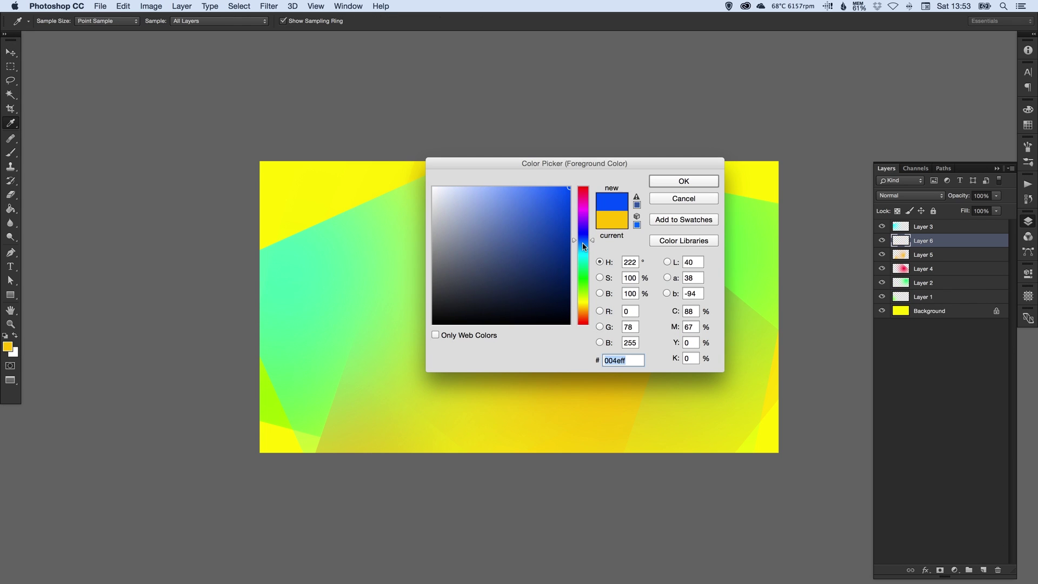
left_click(668, 181)
key("bracketright")
key("bracketright")
key("bracketright")
key("bracketright")
key("bracketright")
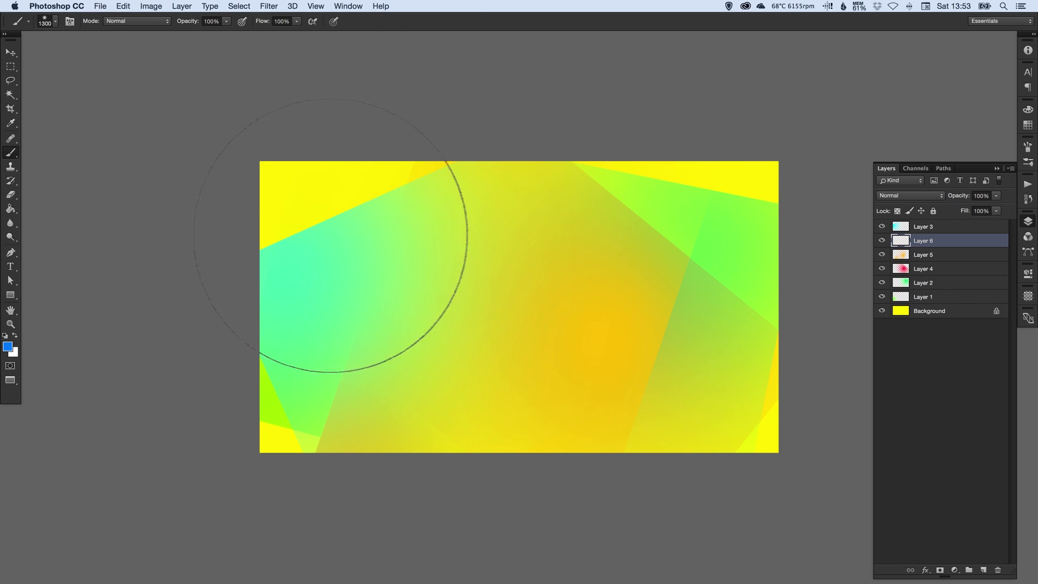
key("bracketright")
key("bracketright")
key("bracketright")
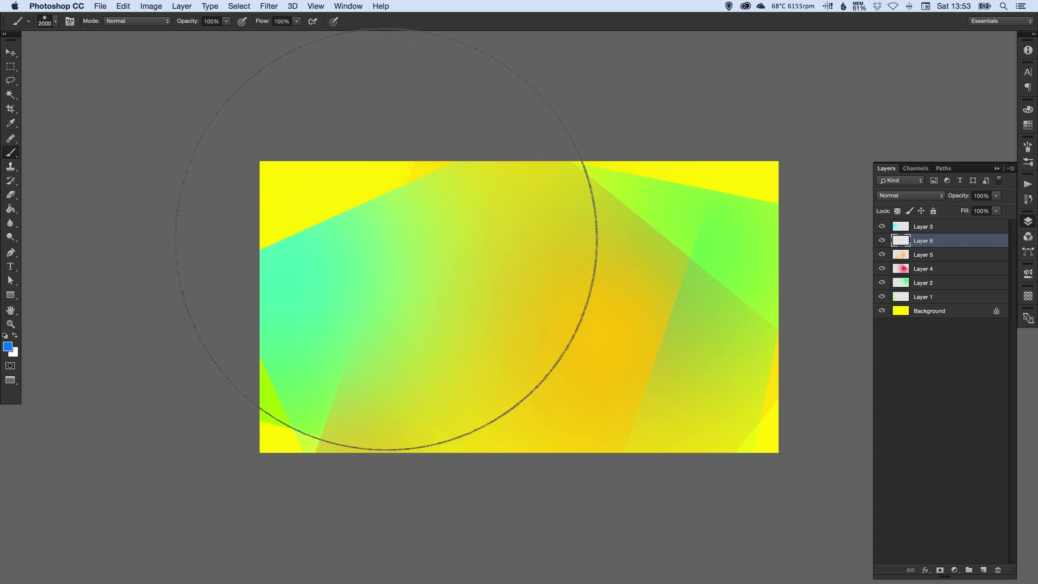
left_click(384, 225)
- Rotate the blue patch toward the lower centre, nudge it up about 52 px, and select Layer 3
key("v")
key("ctrl+t")
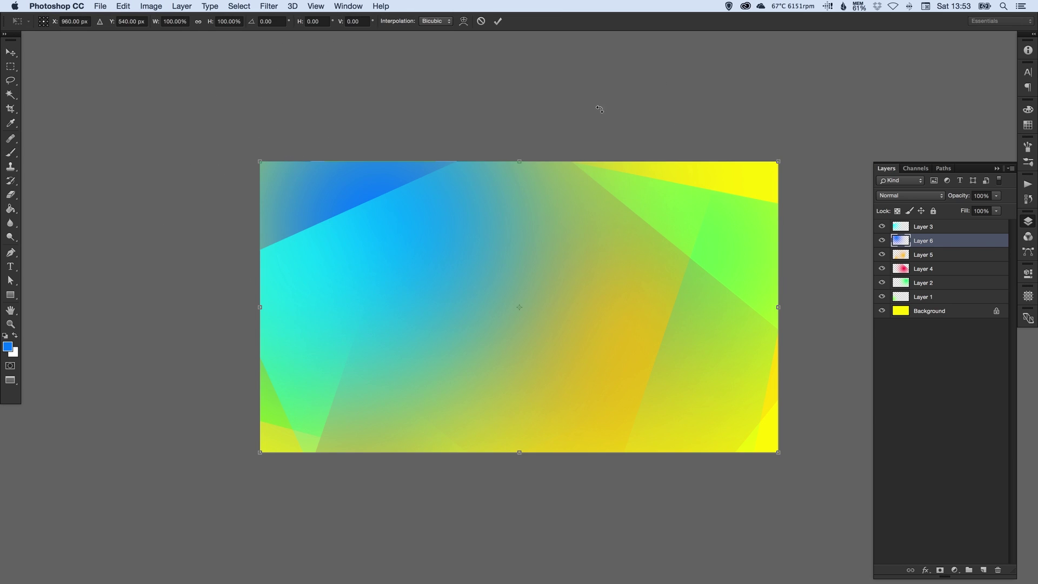
mouse_move(600, 104)
left_mouse_down()
mouse_move(620, 221)
mouse_move(622, 203)
mouse_move(605, 481)
mouse_move(497, 476)
mouse_move(452, 437)
mouse_move(366, 401)
left_mouse_up()
left_click_drag(522, 403, 521, 387)
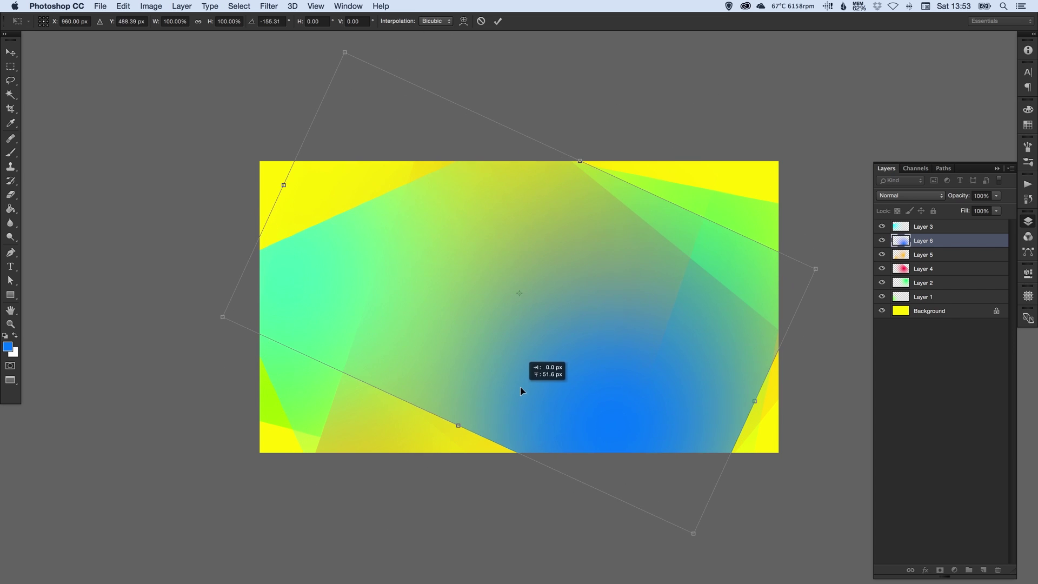
key("Return")
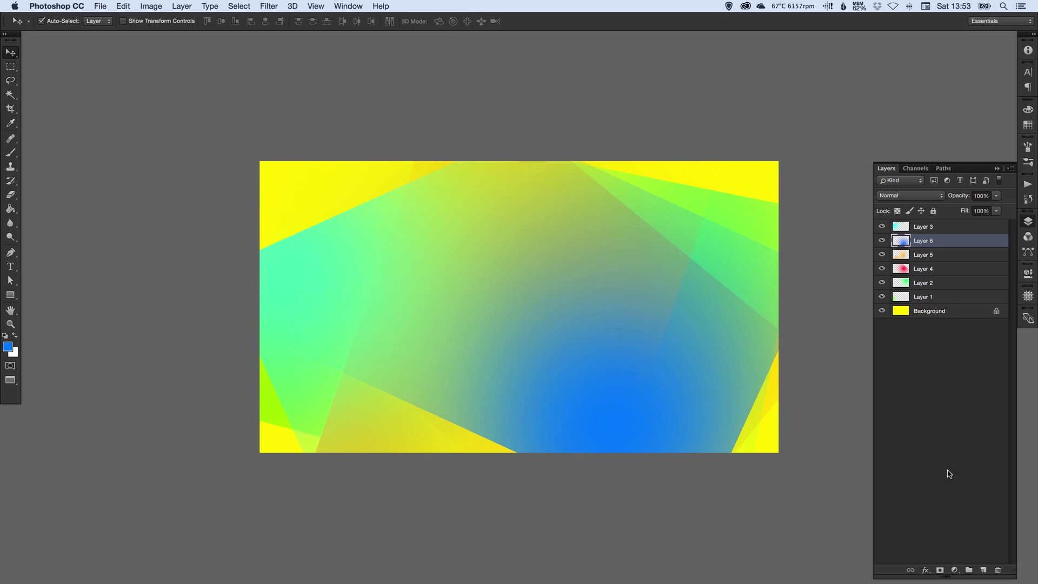
left_click(955, 233)
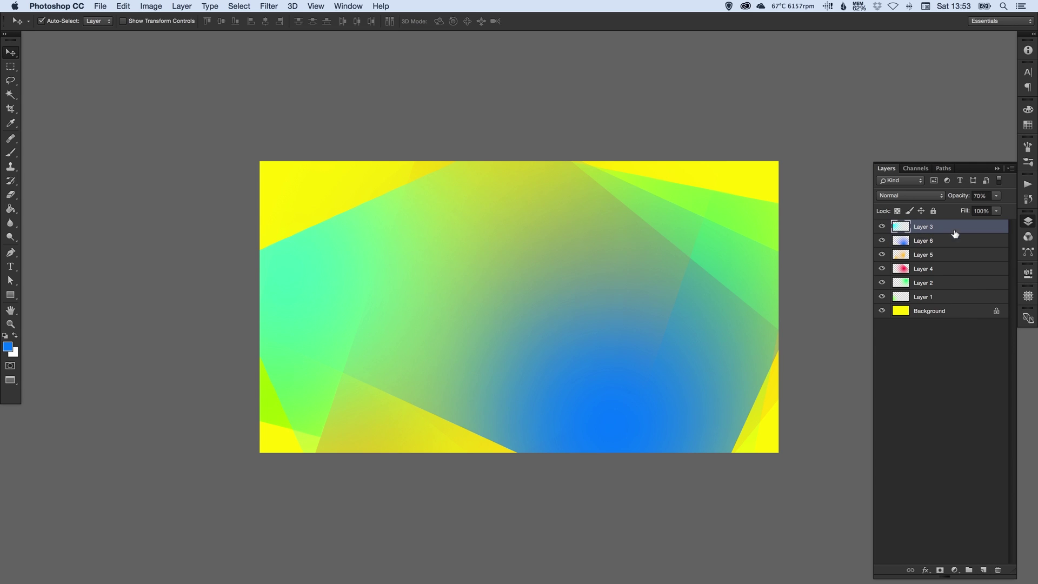
- On a new top Layer 7, paint a soft fff000 yellow glow at the canvas centre
left_click(984, 571)
key("b")
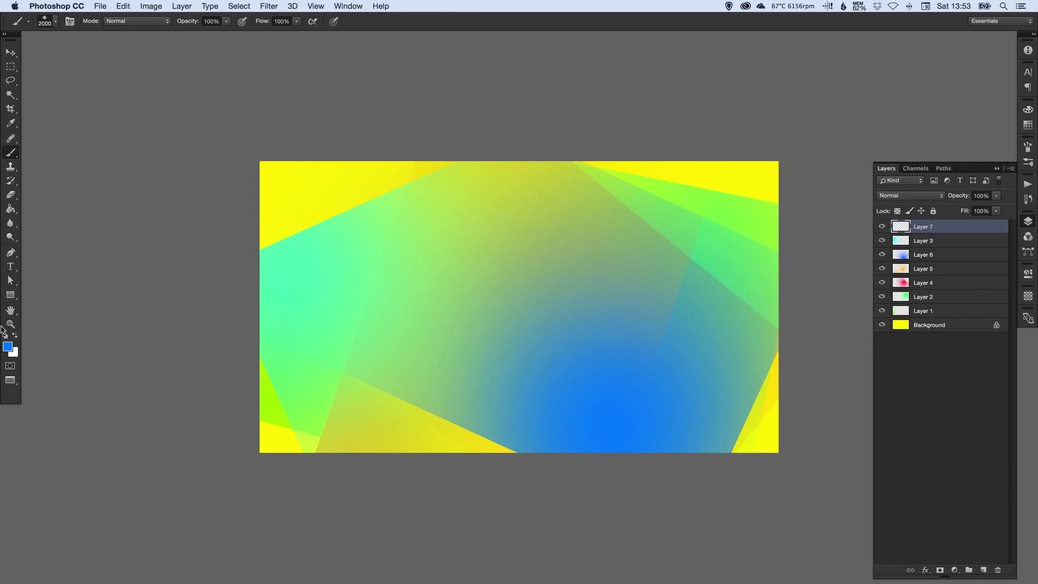
left_click(7, 346)
left_click(269, 164)
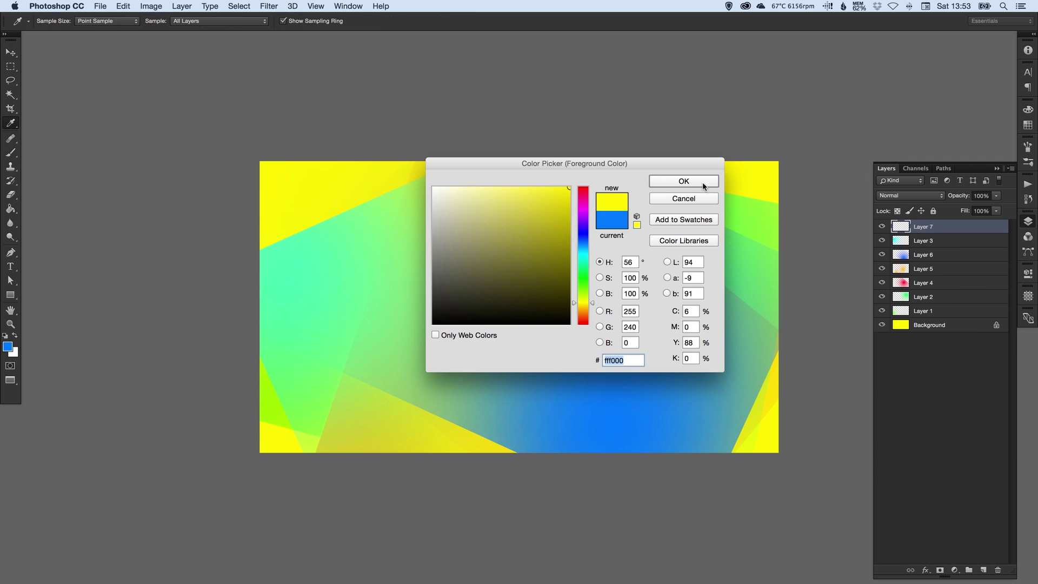
left_click(683, 181)
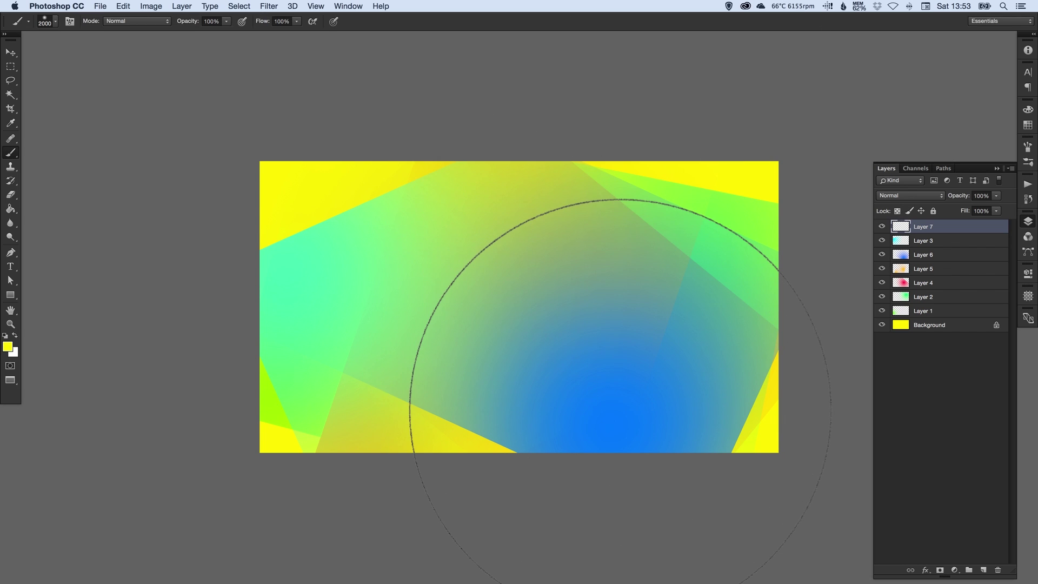
left_click(620, 411)
key("super+z")
left_click(543, 323)
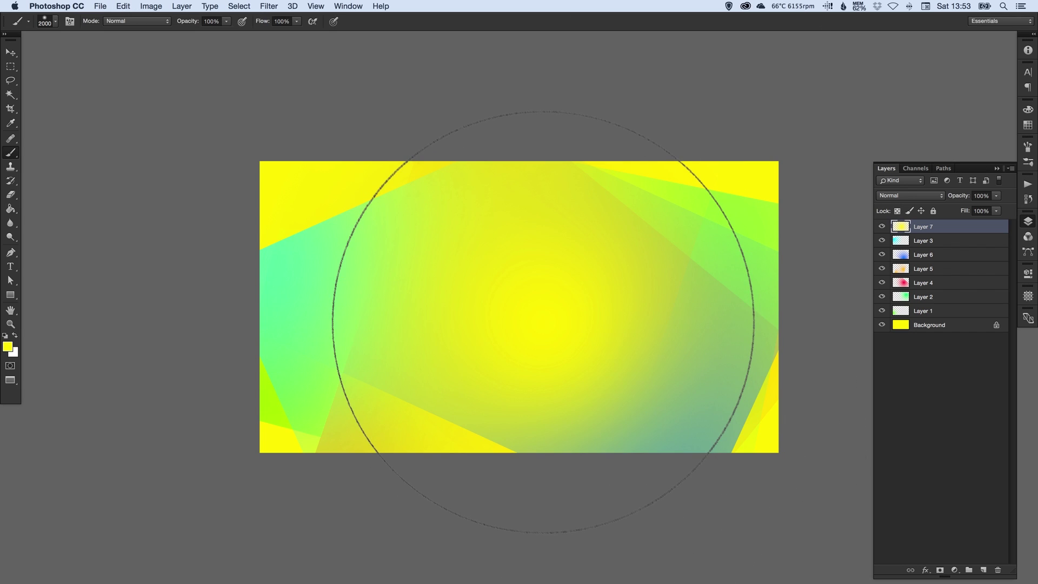
- Tilt Layer 7 about 7°, stretch it to 128% height, and set its opacity to 73%
key("v")
key("super+t")
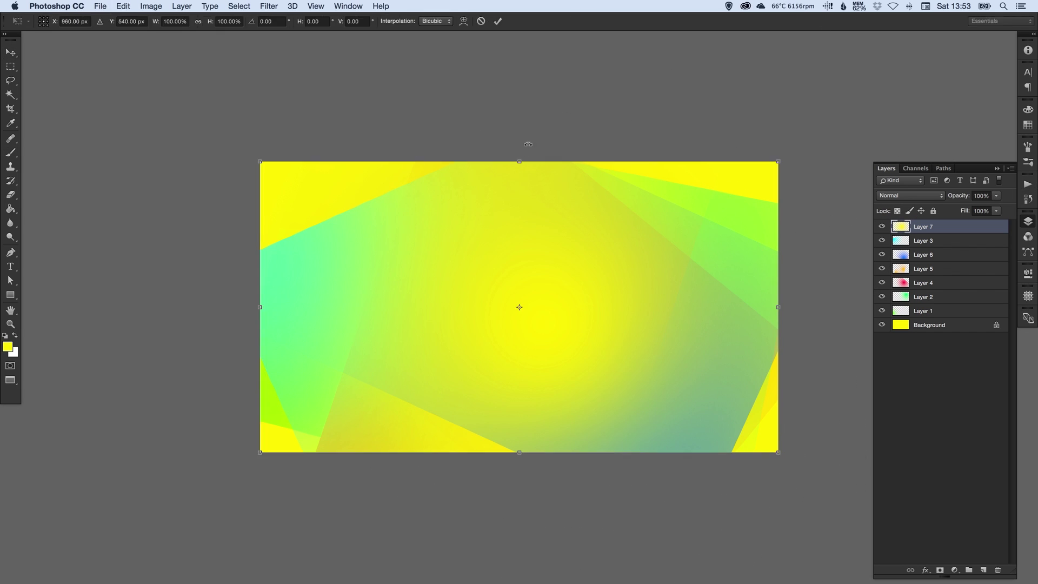
left_click_drag(528, 144, 689, 156)
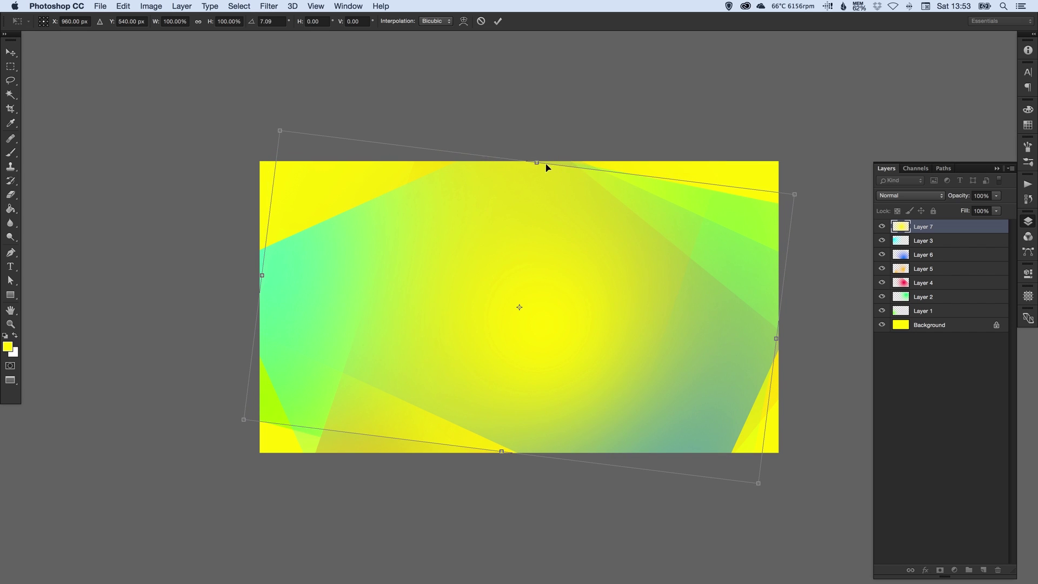
left_click_drag(538, 162, 543, 123)
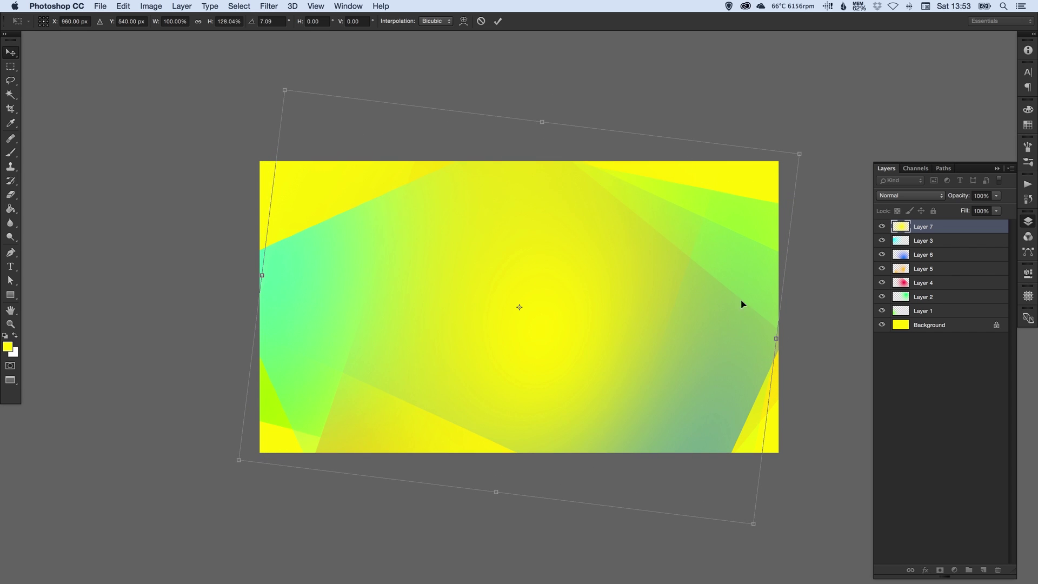
key("Return")
left_click(997, 197)
mouse_move(997, 208)
left_mouse_down()
mouse_move(973, 209)
mouse_move(985, 209)
left_mouse_up()
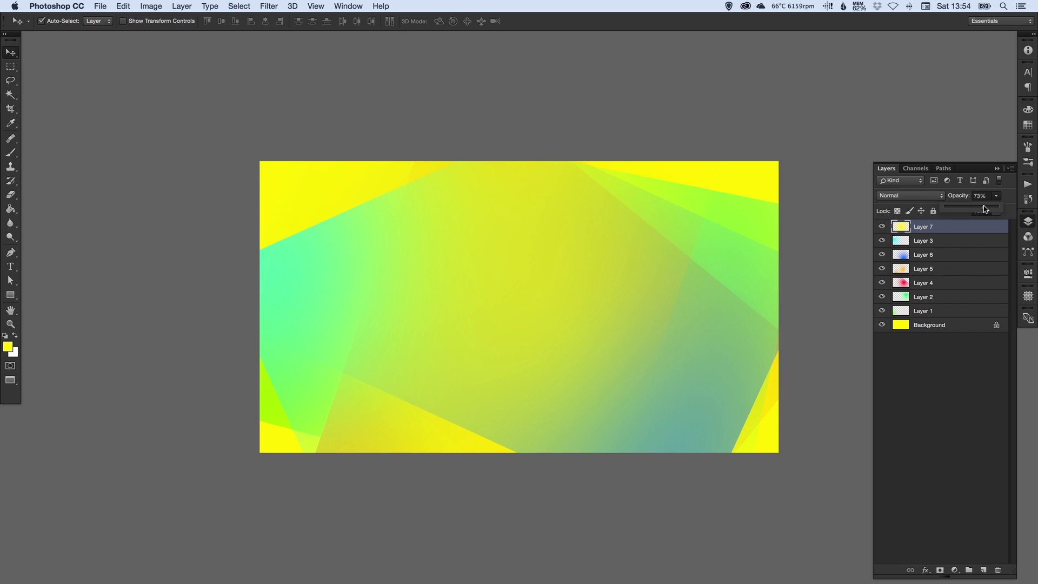